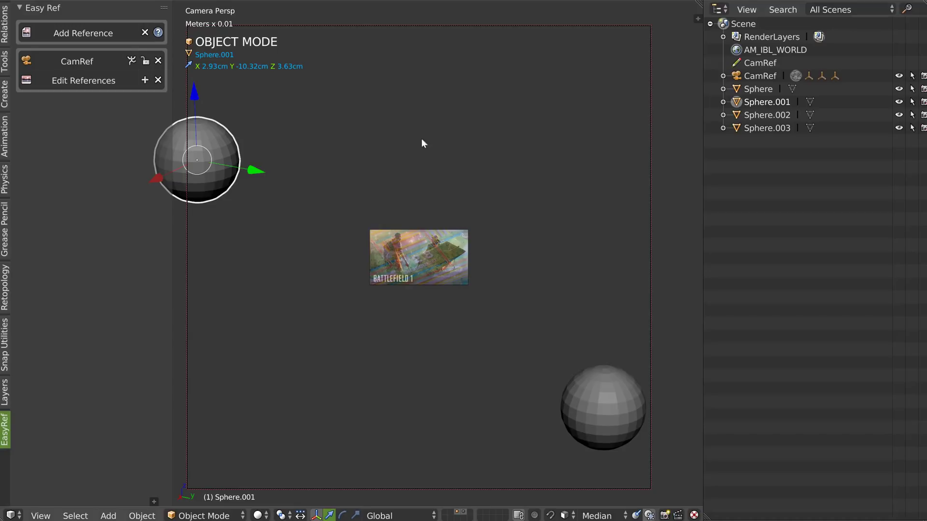
Step: Switch off camera navigation for CamRef, enlarge the reference images in the camera view, and switch navigation back on
left_click(129, 61)
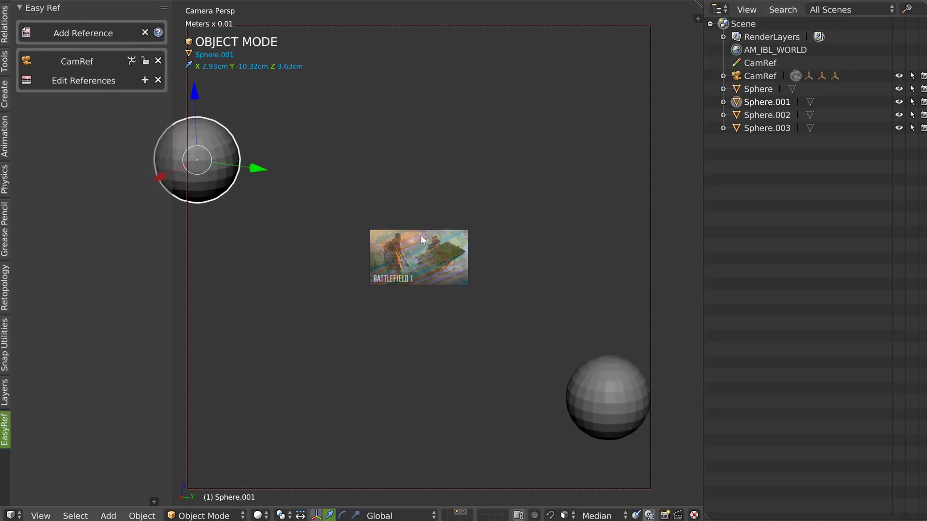
middle_click_drag(406, 215, 433, 190, "ctrl")
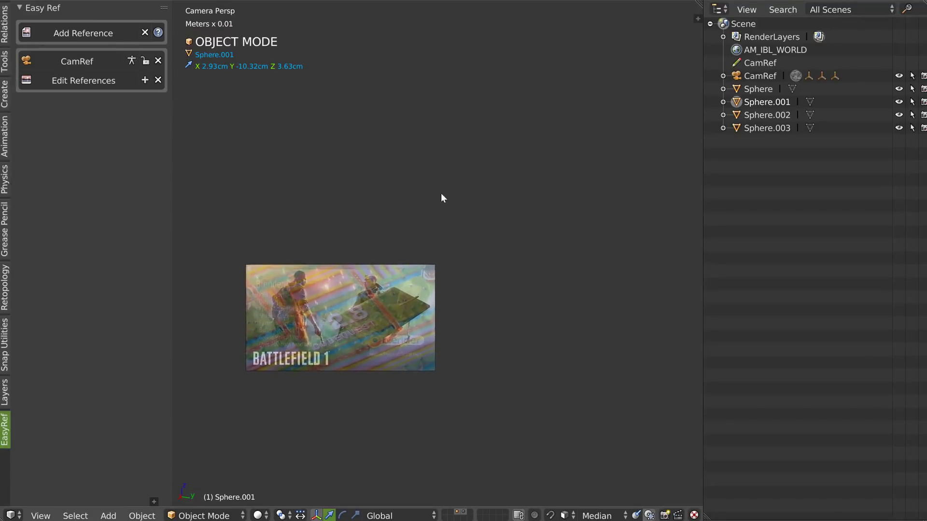
left_click(135, 63)
scroll(380, 254, "down", 3)
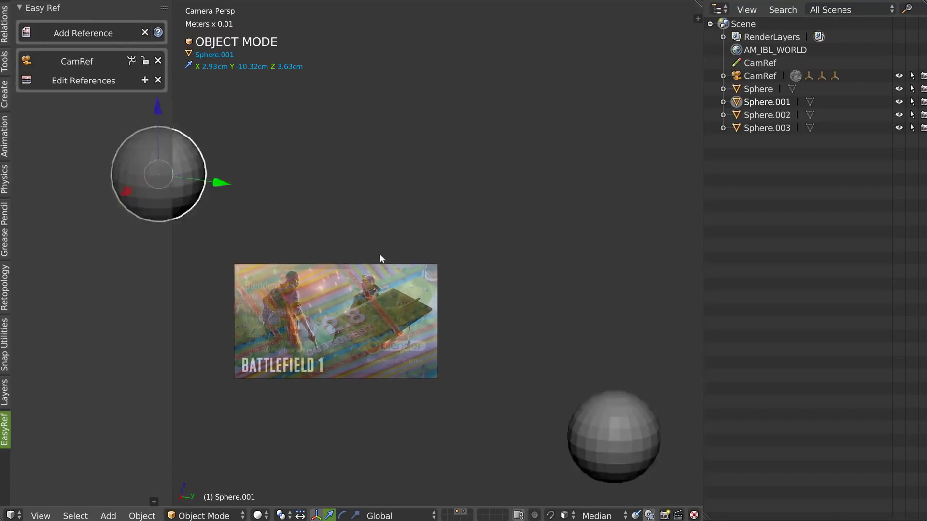
scroll(462, 212, "up", 1)
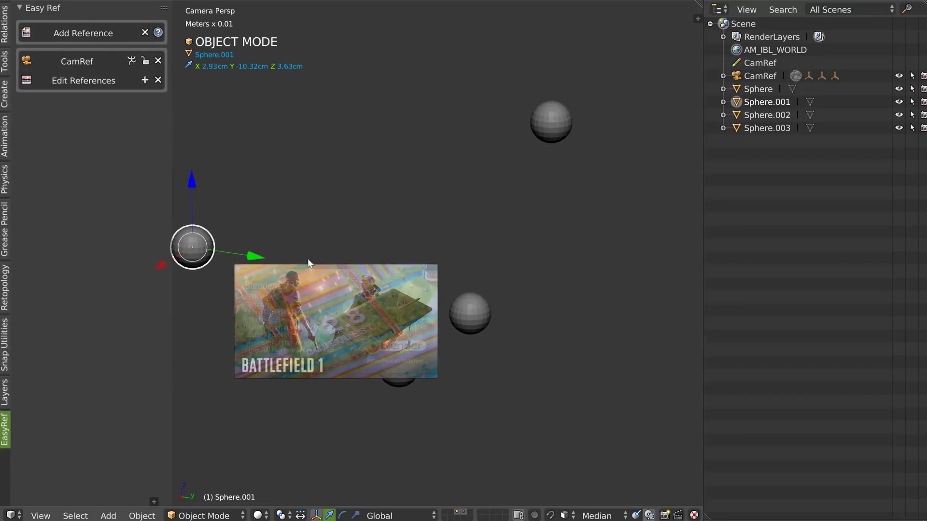
middle_click_drag(330, 241, 362, 239)
scroll(338, 235, "up", 1)
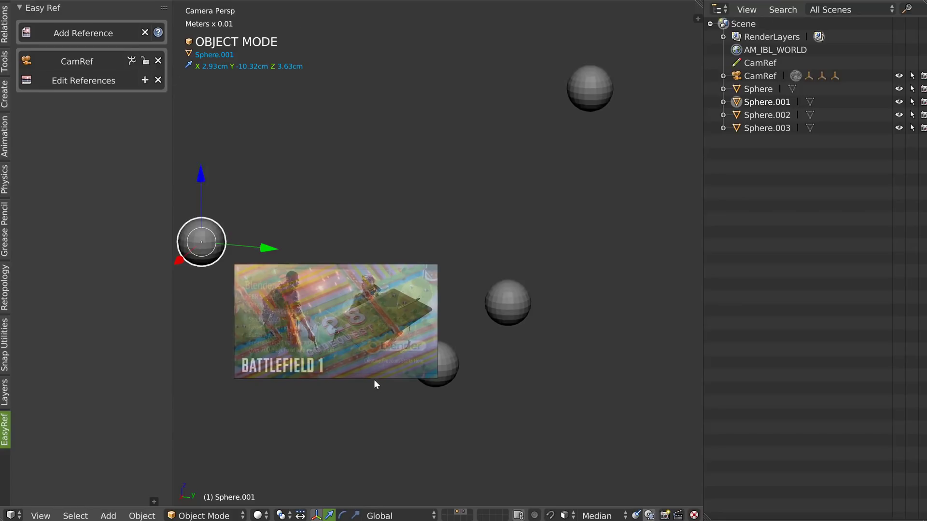
Step: Start editing the CamRef references and move the Battlefield 1 image to about X 0.25 cm, Y 0.25 cm
left_click(69, 81)
key("g")
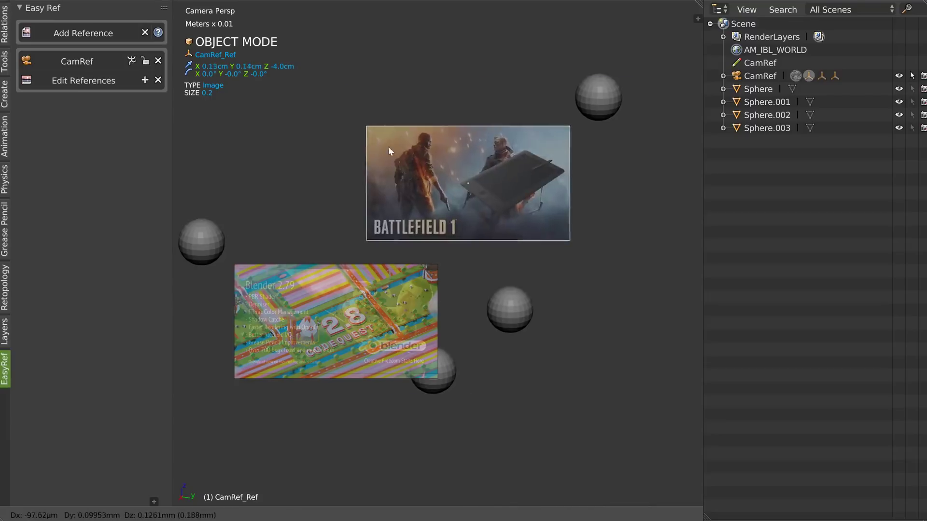
left_click(501, 31)
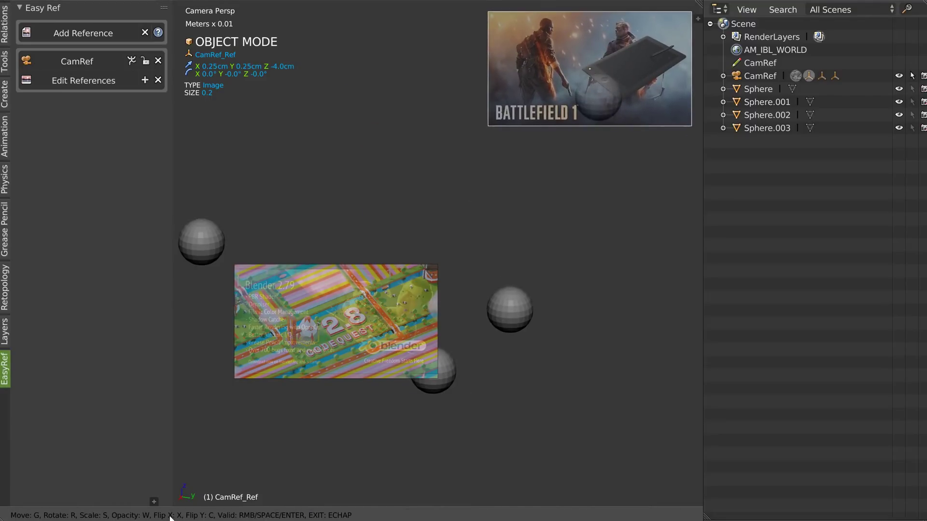
Step: Place the Blender 2.79 image beneath the Battlefield 1 image at a scale of about 0.69, rotated about 0.38°
left_click(356, 326)
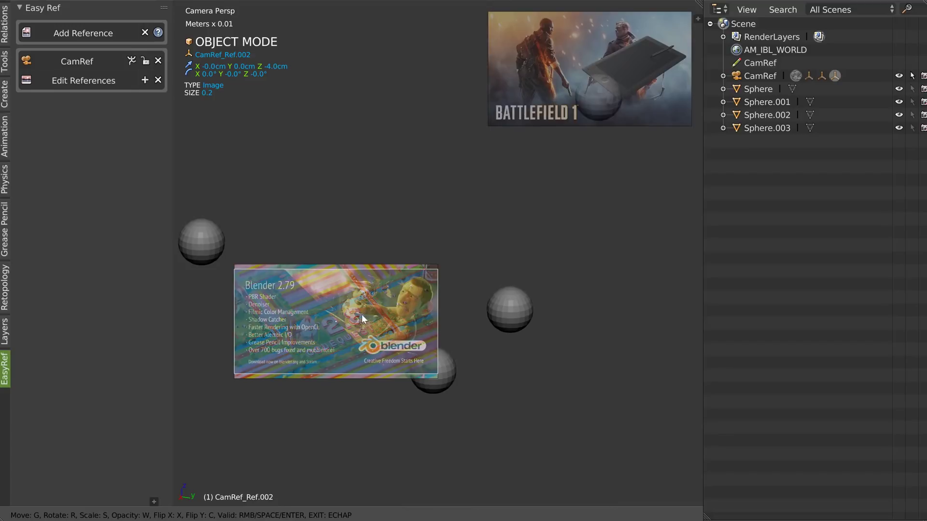
key("g")
key("s")
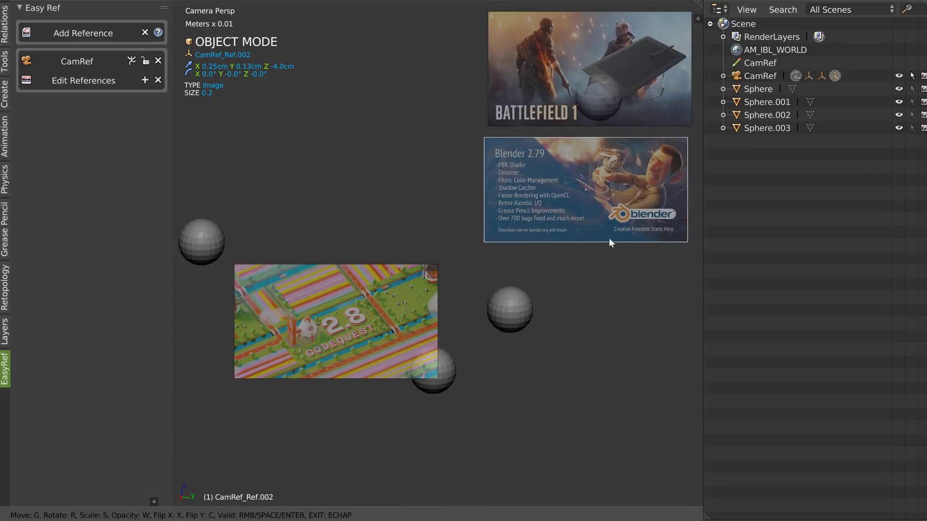
left_click(581, 221)
key("r")
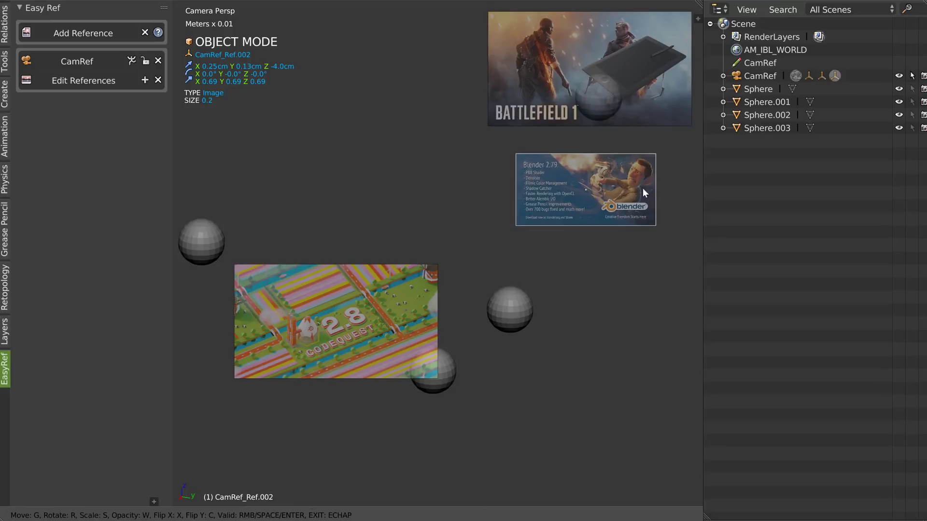
left_click(647, 190)
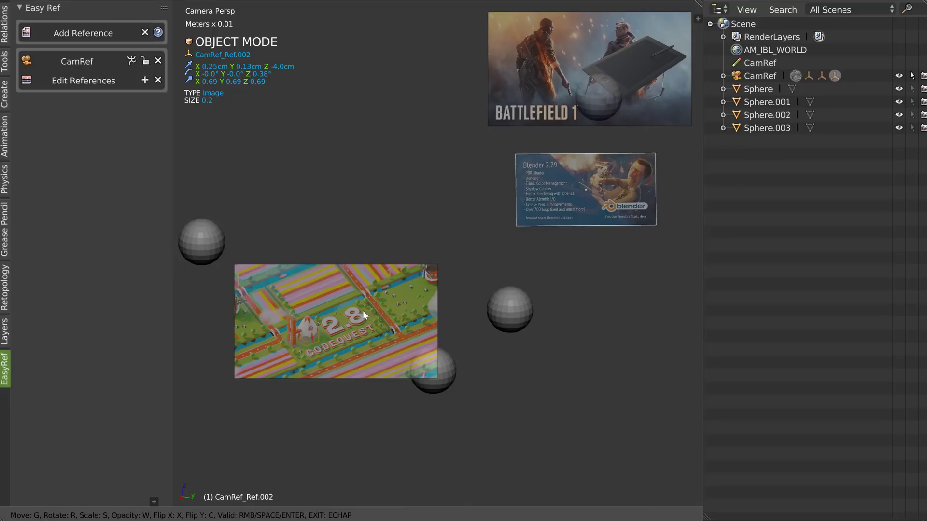
Step: Scale the Blender 2.8 Code Quest image to about 0.42, place it at about X 0.29 cm, Y -0.13 cm, and finish editing
key("s")
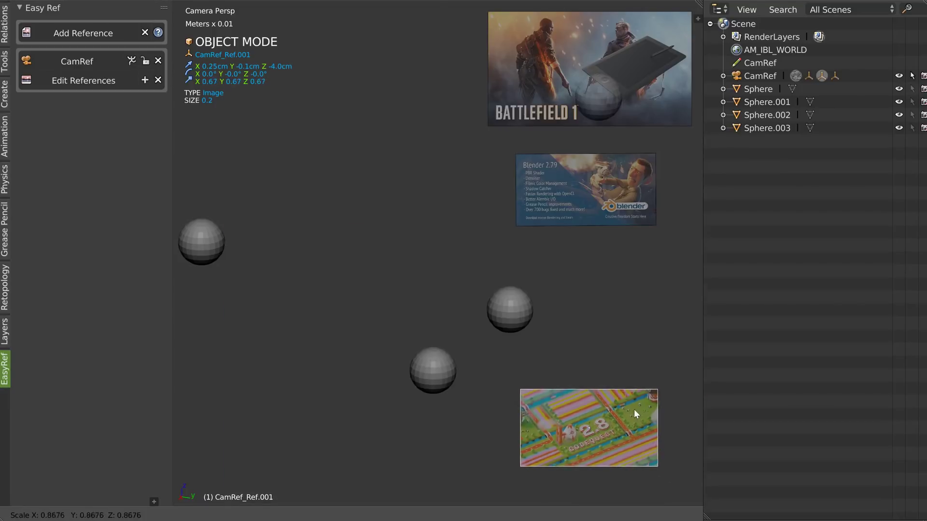
left_click(621, 419)
key("g")
left_click(613, 448)
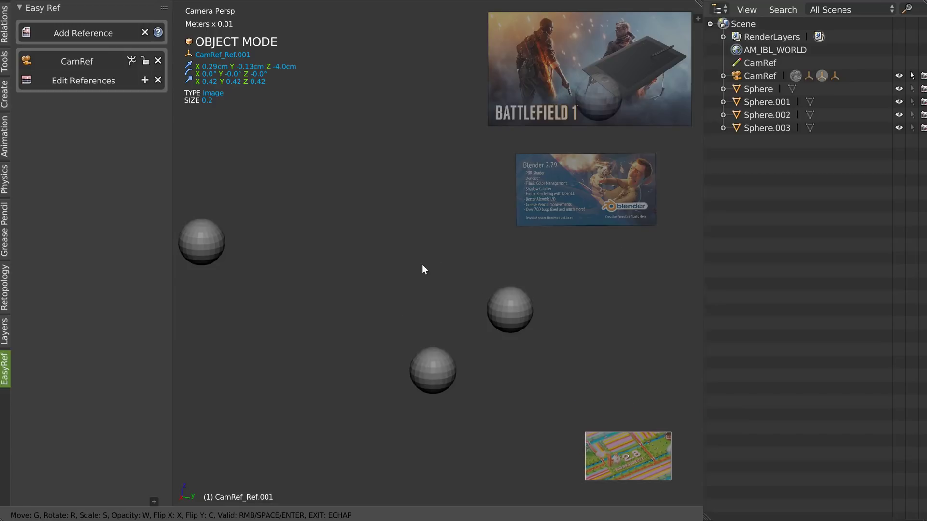
key("Escape")
Step: Reopen the CamRef references for editing and enlarge the Battlefield 1 image over the sphere to a scale of about 2.63
middle_click_drag(490, 295, 521, 256)
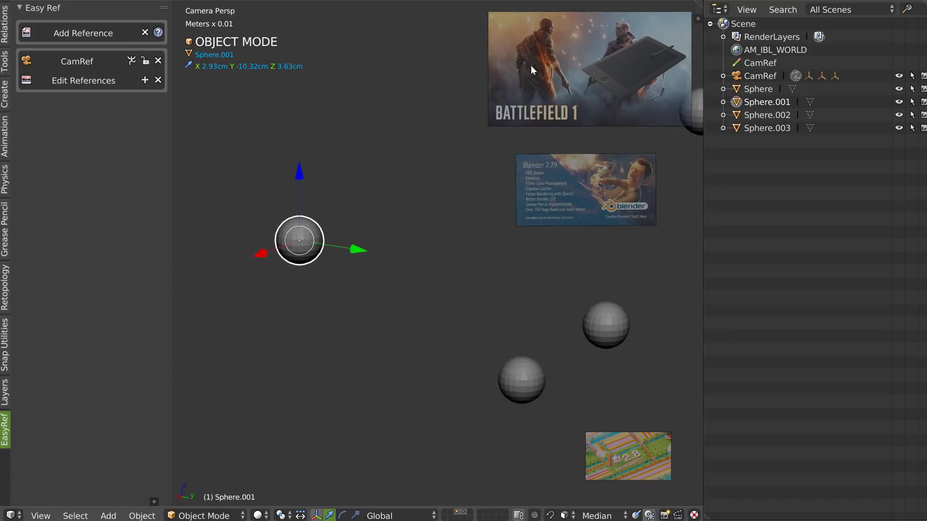
middle_click_drag(444, 294, 333, 222)
middle_click_drag(276, 263, 263, 252)
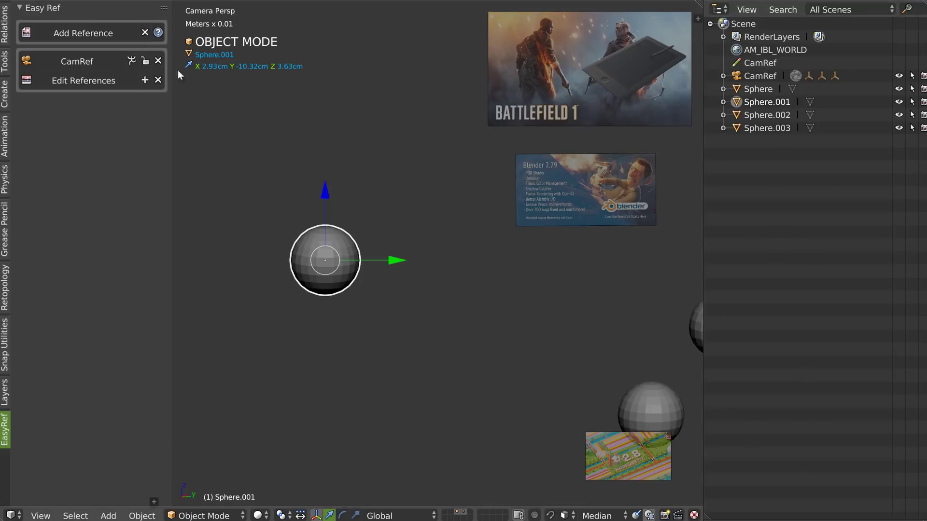
left_click(85, 80)
key("g")
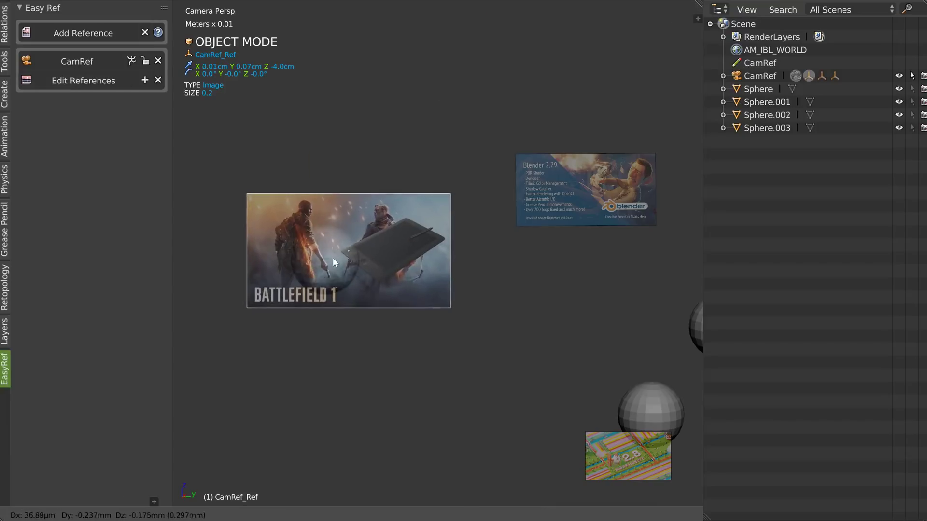
key("s")
left_click(621, 315)
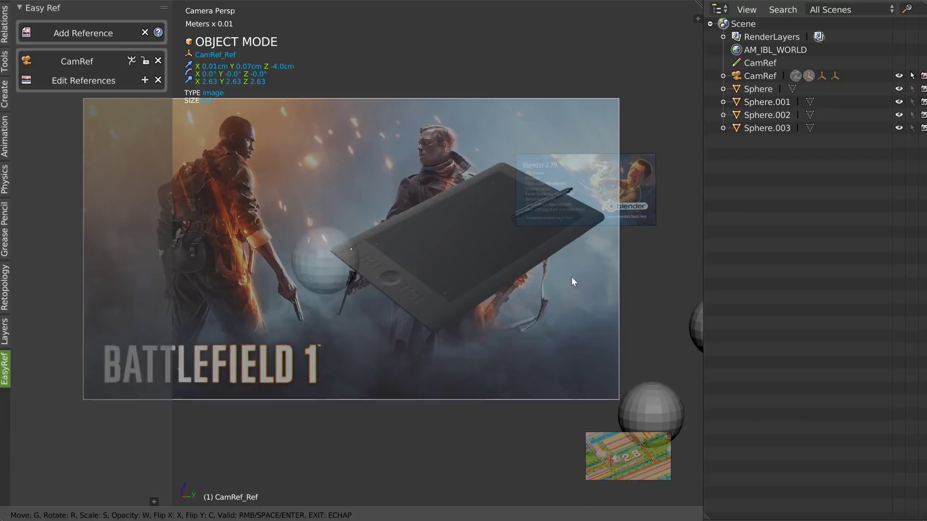
Step: Scale the Battlefield 1 image down to about 0.94 and move it back above the Blender 2.79 image
key("s")
left_click(415, 252)
key("g")
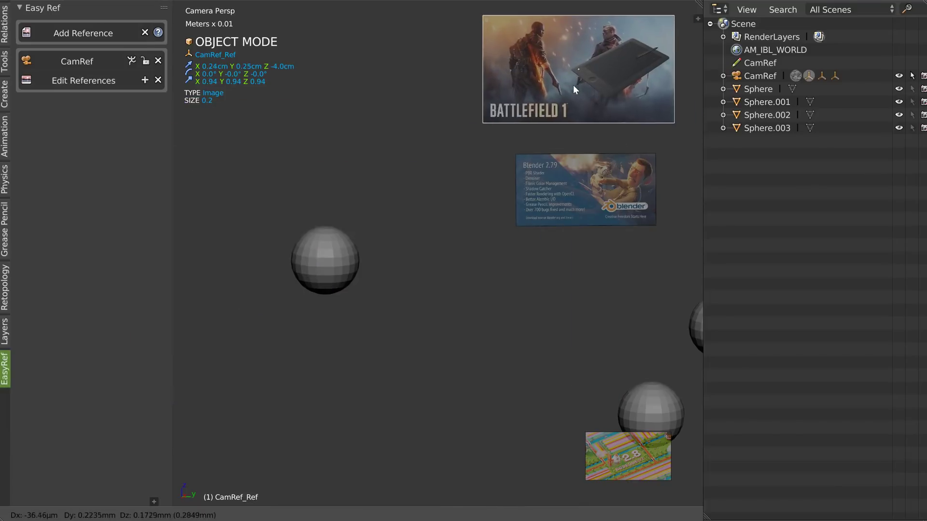
left_click(580, 85)
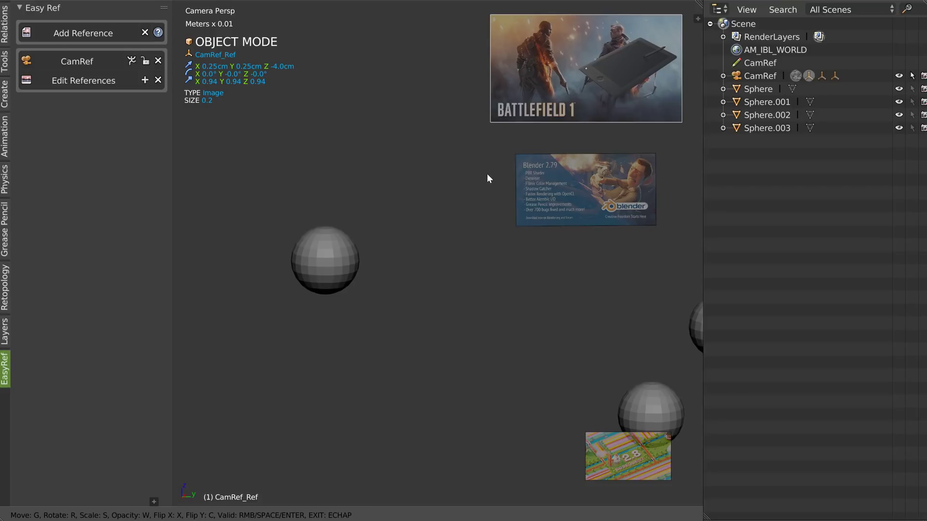
Step: Delete the Battlefield 1 and Blender 2.8 Code Quest reference images and finish editing
key("Delete")
key("Delete")
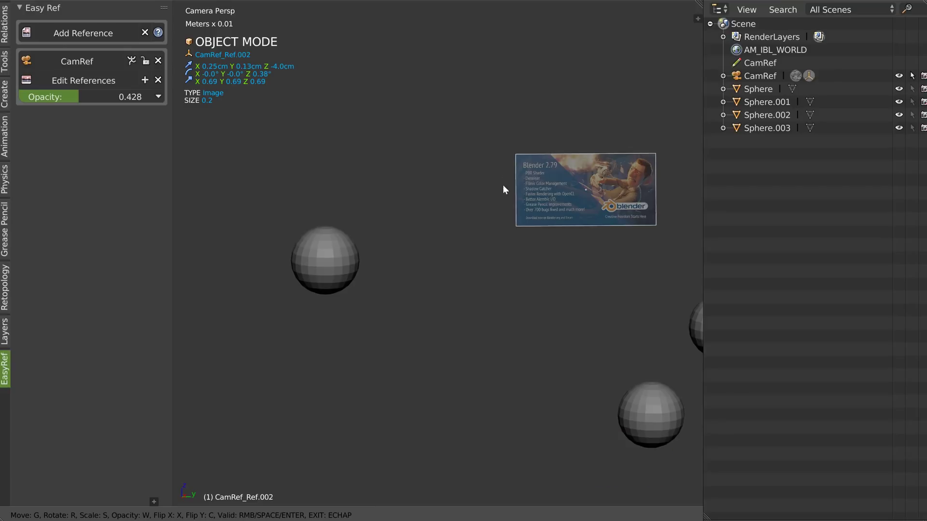
key("Escape")
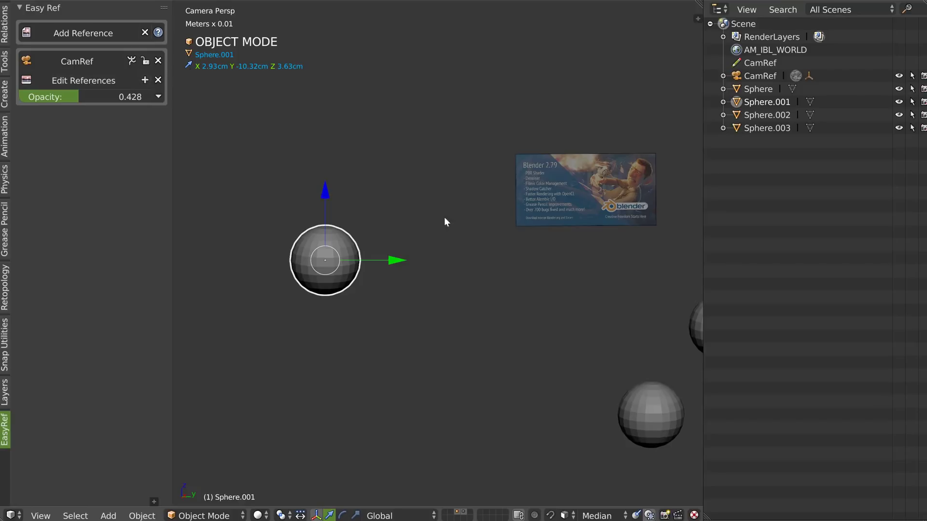
Step: Add the Blender 2.8 Code Quest image to the CamRef references and place it above the Blender 2.79 image at about 0.67 scale
left_click(145, 81)
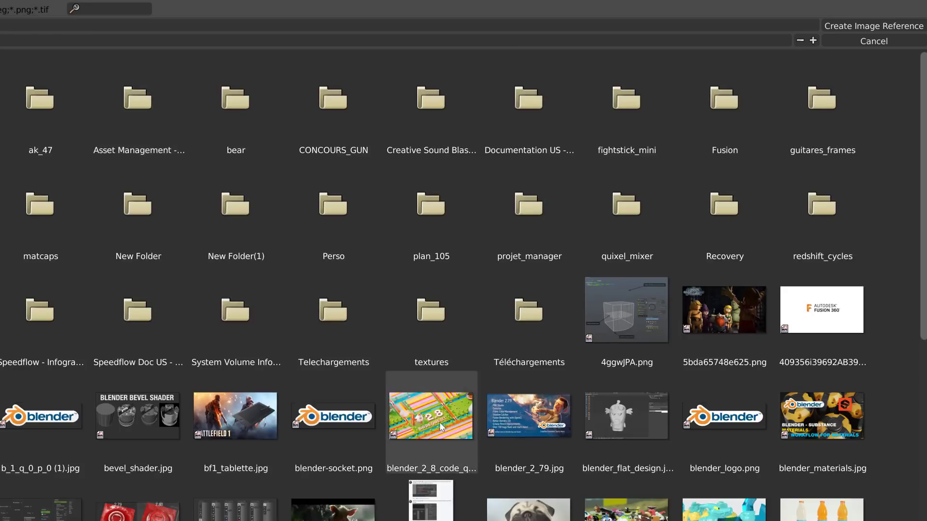
double_click(441, 425)
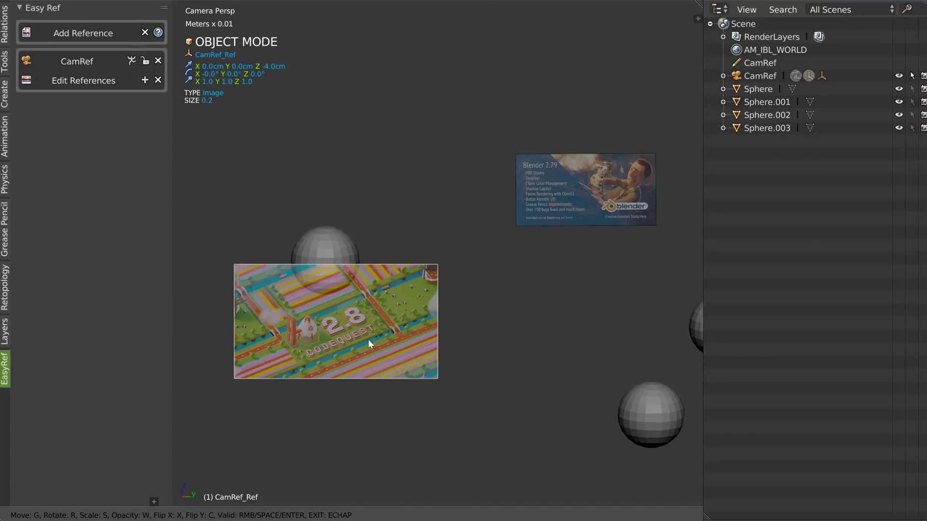
key("g")
left_click(618, 93)
key("s")
left_click(623, 121)
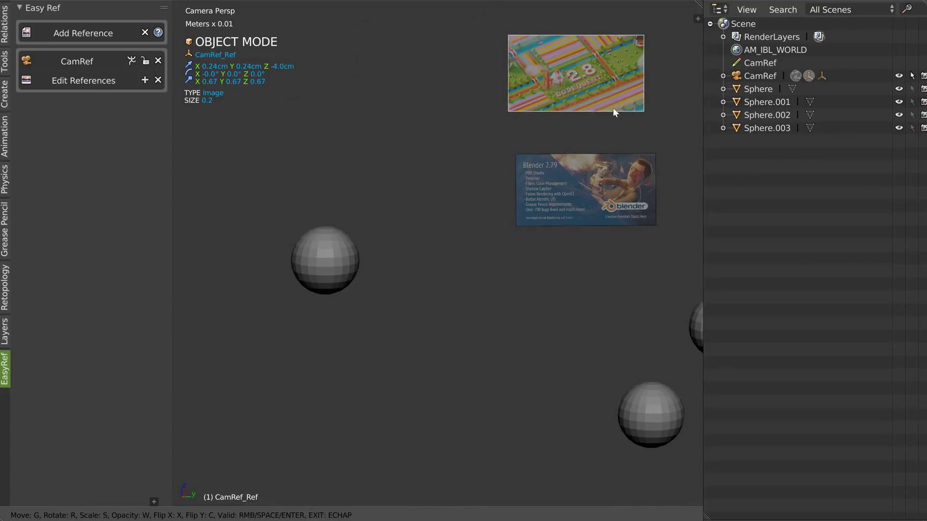
key("g")
left_click(637, 87)
right_click(630, 121)
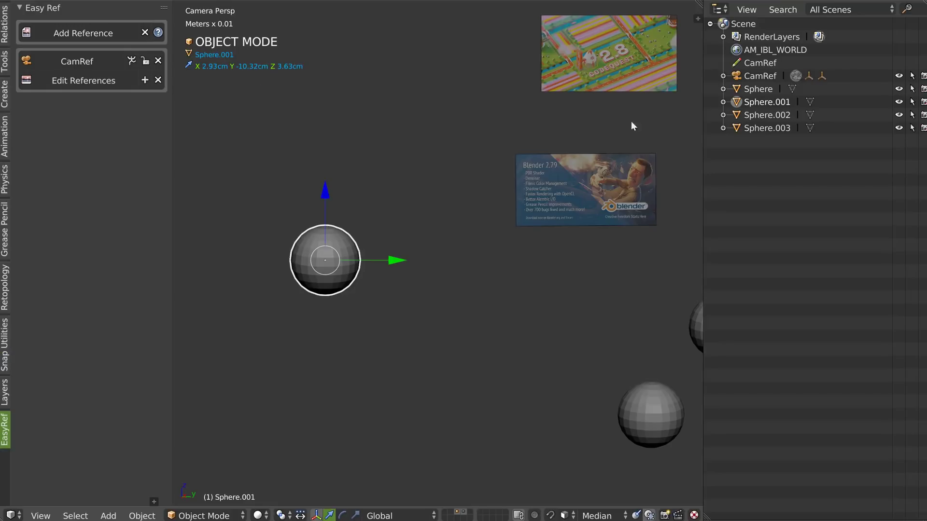
Step: Add a new reference camera from a different viewing angle using the pug image
middle_click_drag(528, 128, 378, 234)
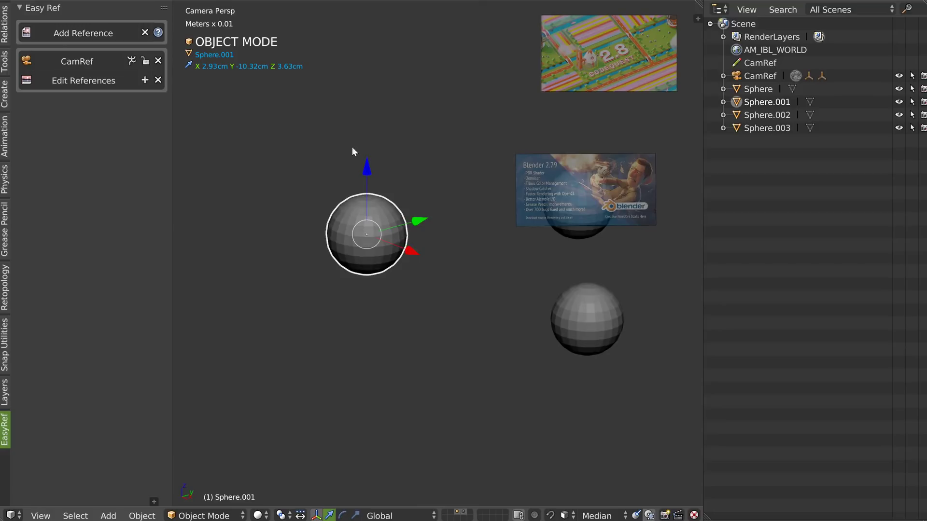
left_click(77, 31)
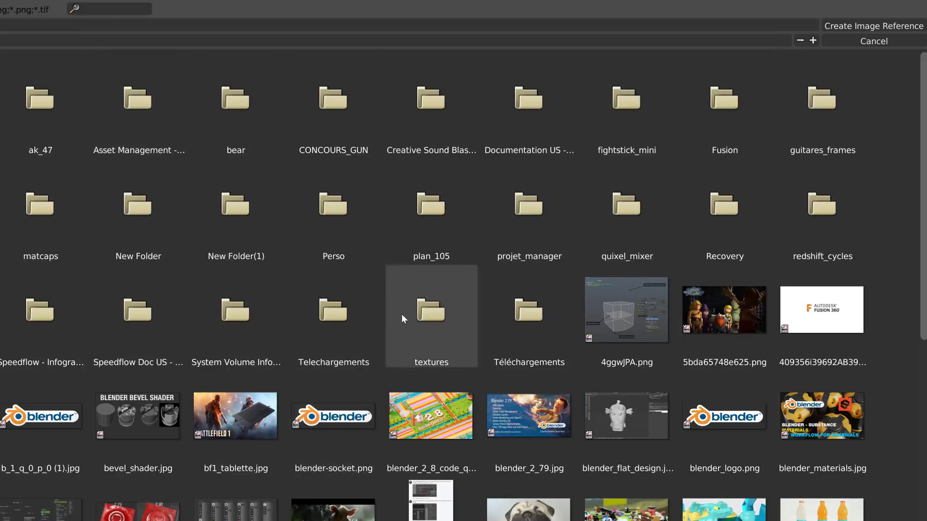
double_click(529, 508)
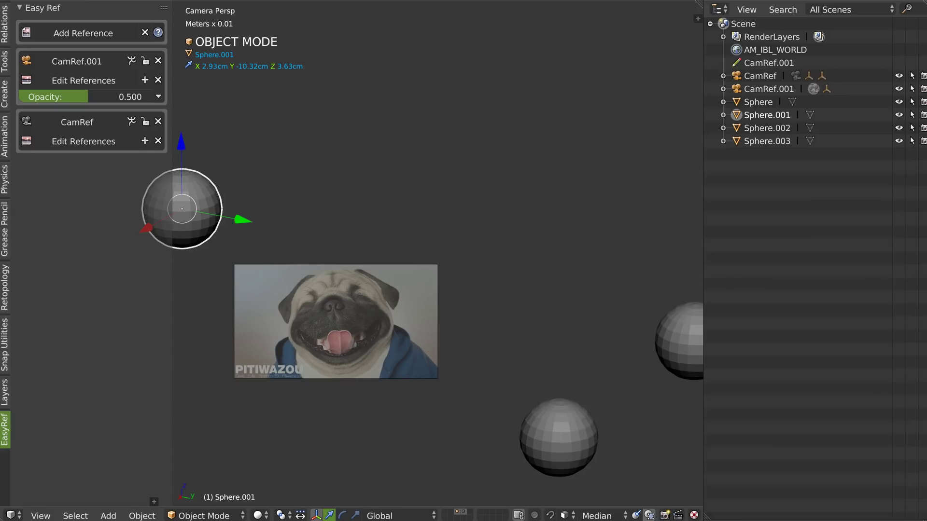
Step: Enlarge the pug reference image to nearly fill the CamRef.001 view and lower its opacity to 0.142
left_click(84, 80)
key("s")
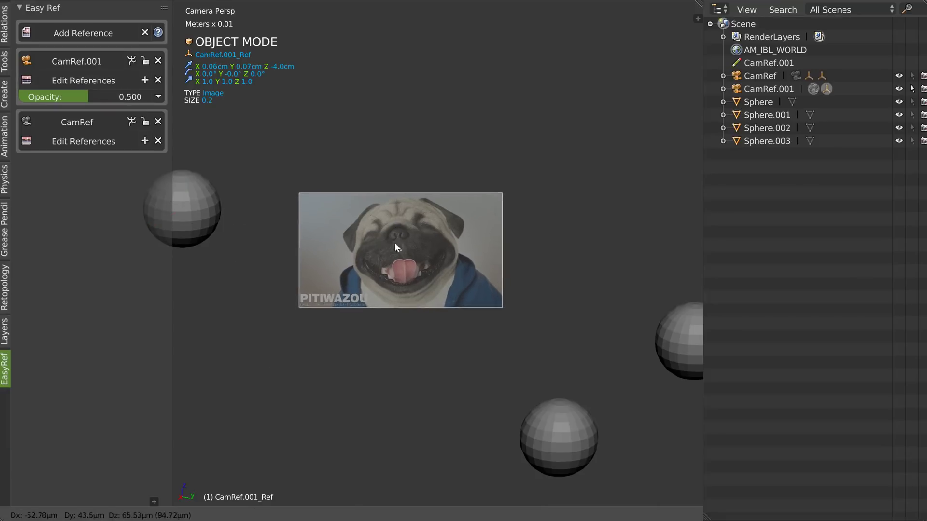
left_click(640, 323)
key("w")
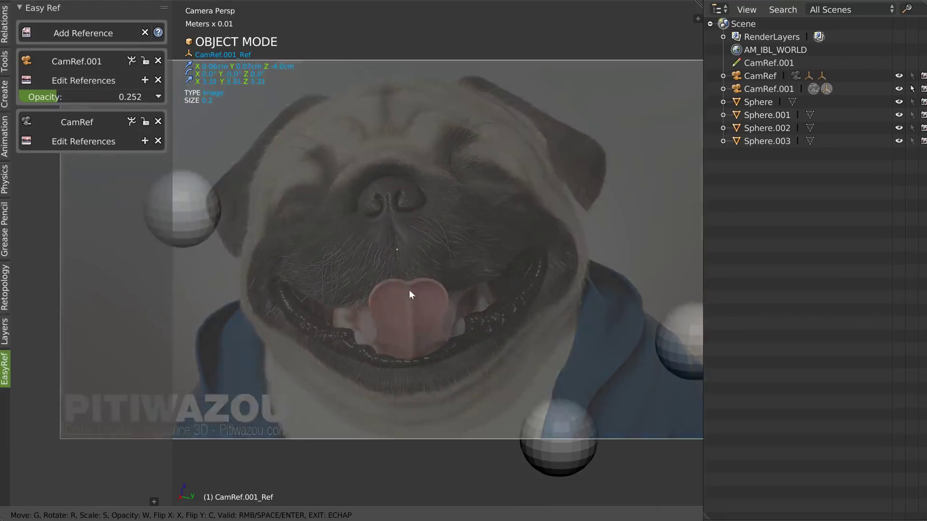
right_click(440, 282)
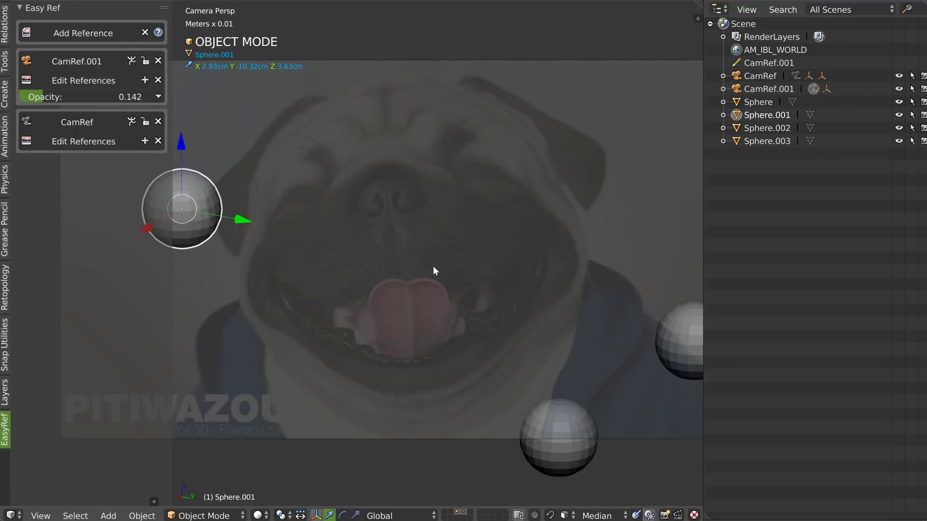
Step: Adjust the CamRef.001 camera framing so that the selected sphere is large and centred over the pug's face
middle_click_drag(220, 244, 473, 276, "shift")
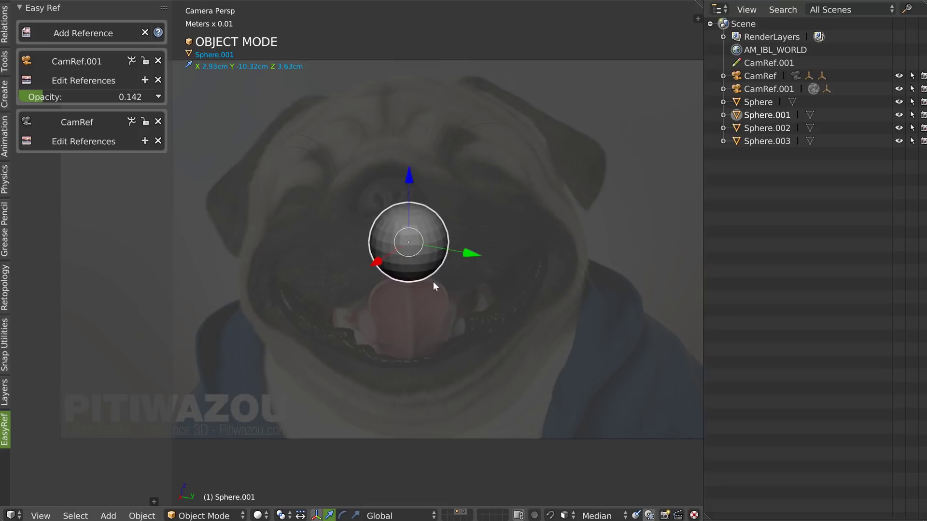
middle_click_drag(430, 337, 494, 222, "ctrl")
mouse_move(428, 225)
middle_mouse_down("shift")
mouse_move(430, 283)
mouse_move(422, 186)
mouse_move(423, 251)
mouse_move(430, 234)
middle_mouse_up("shift")
middle_click_drag(429, 235, 433, 256, "shift")
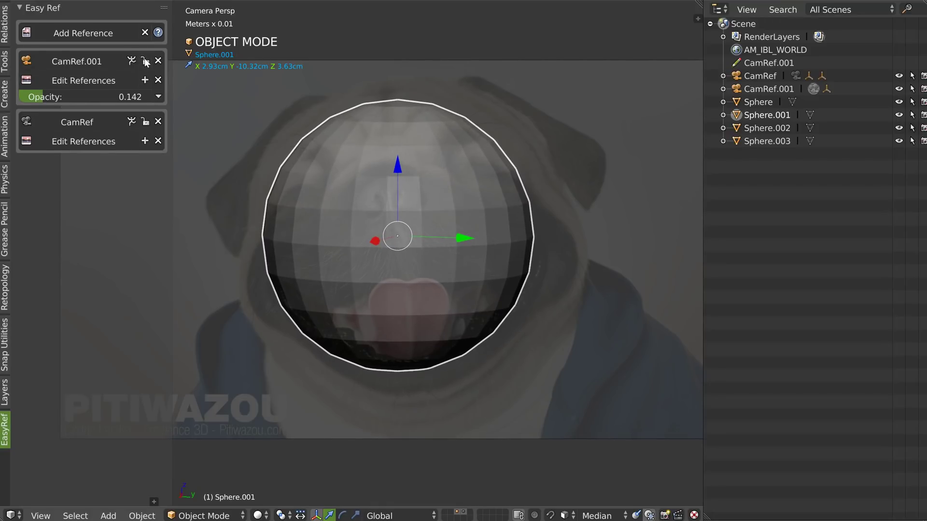
Step: Lock the CamRef.001 camera and switch the active reference view to CamRef
left_click(145, 62)
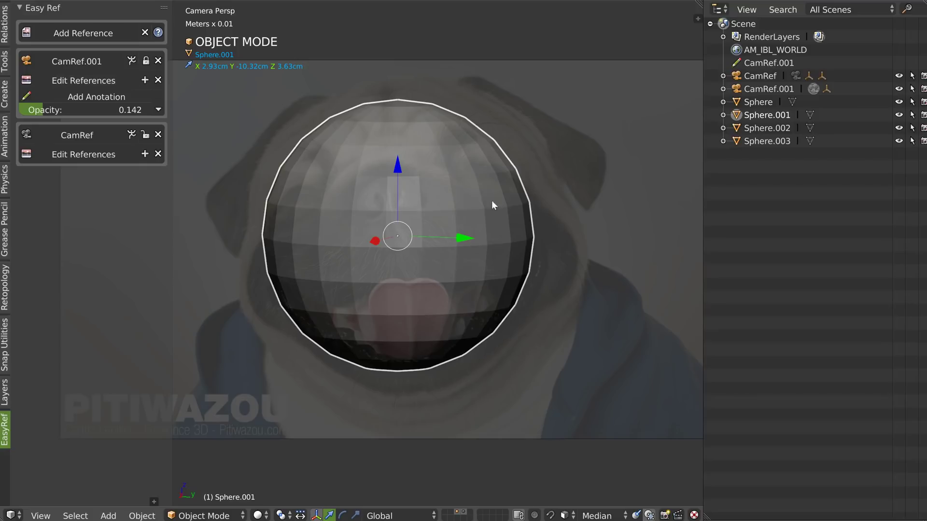
left_click(72, 135)
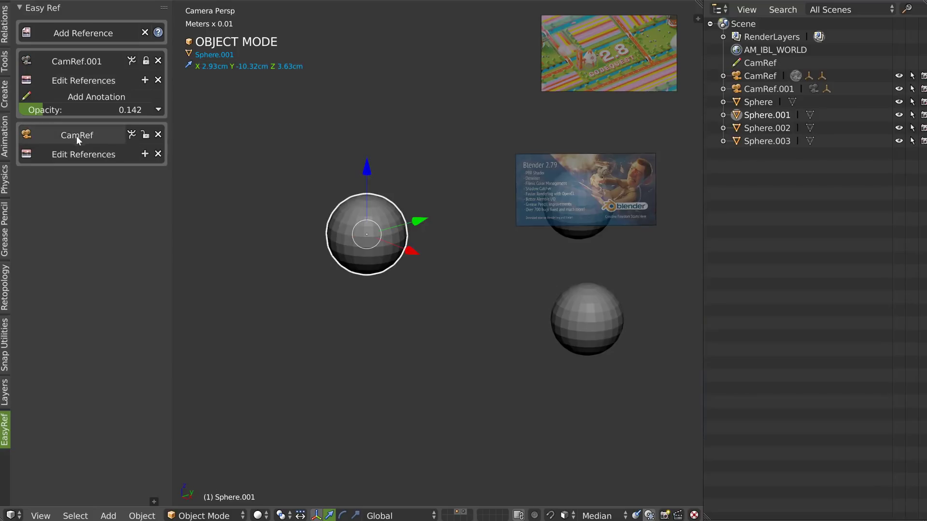
Step: Switch back and forth between the CamRef.001 and CamRef views to compare them, finishing in CamRef.001
left_click(70, 58)
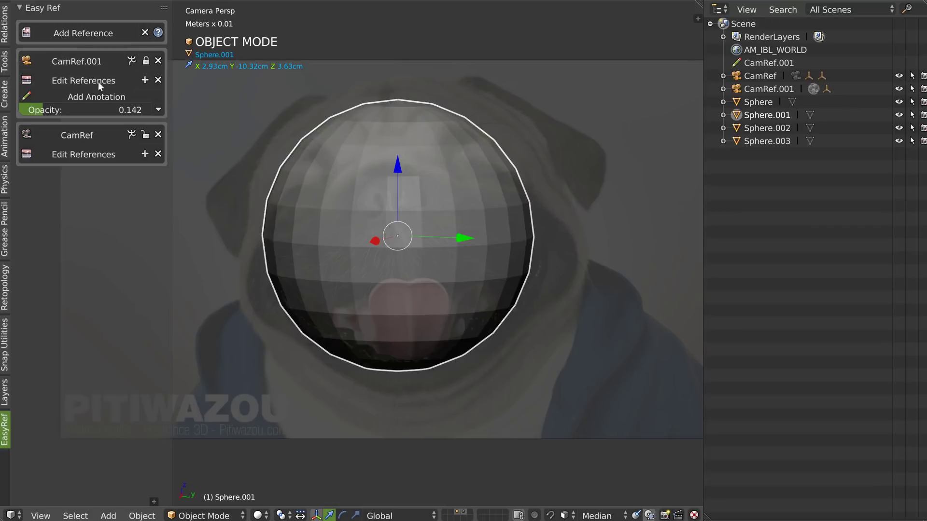
left_click(65, 134)
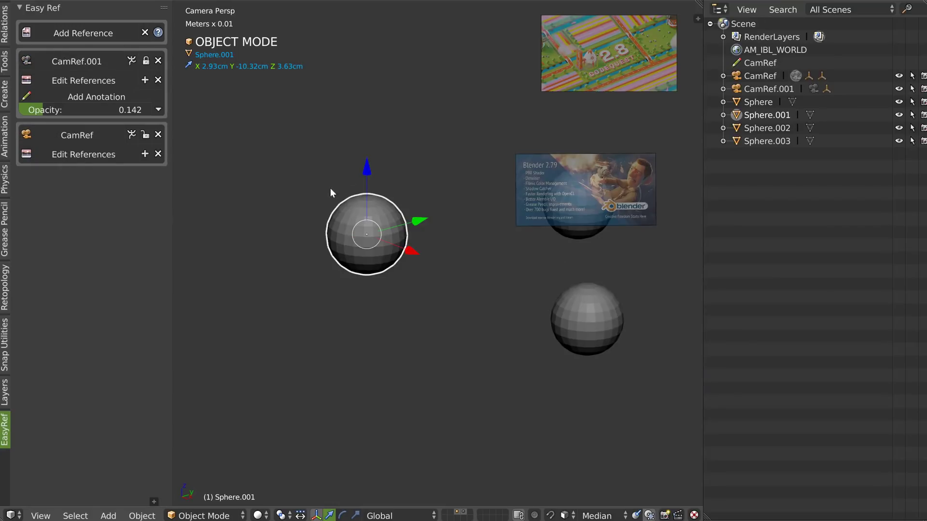
left_click(79, 58)
left_click(82, 134)
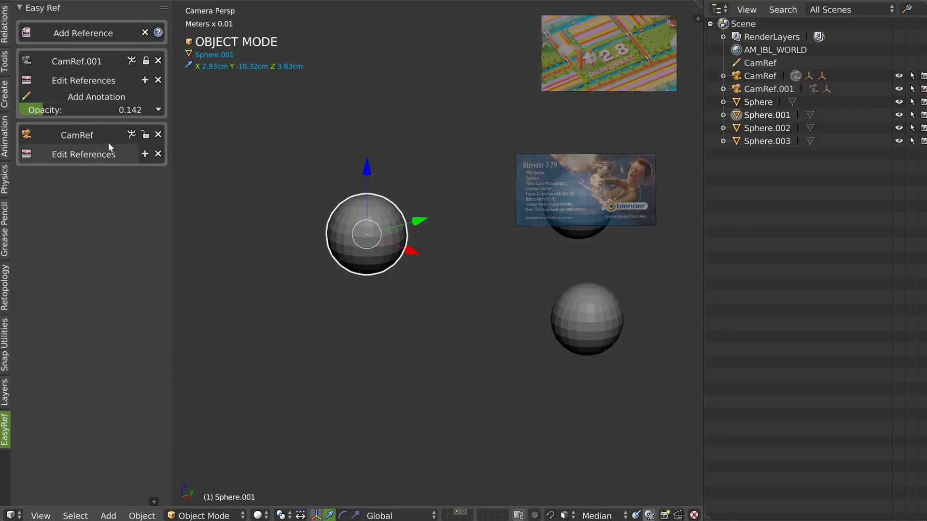
left_click(73, 60)
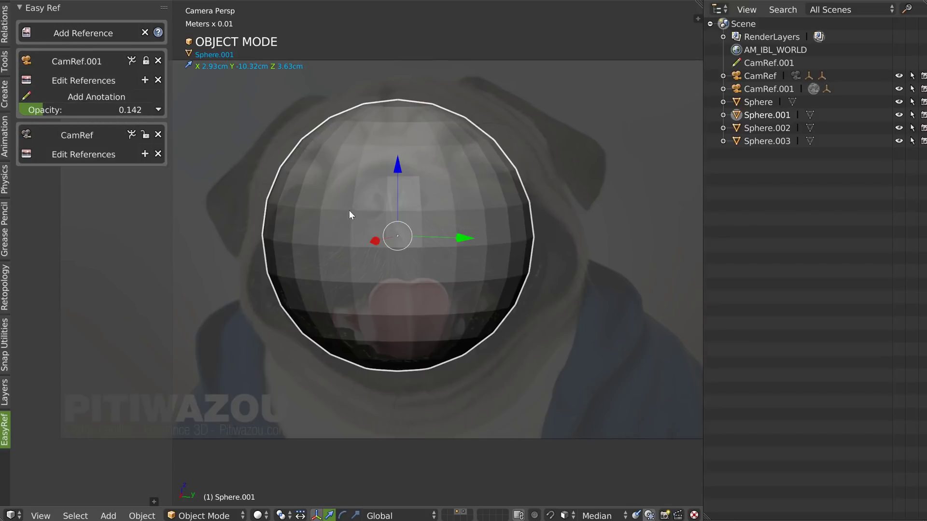
Step: Rename the active CamRef.001 reference camera to Dog
left_click(74, 59)
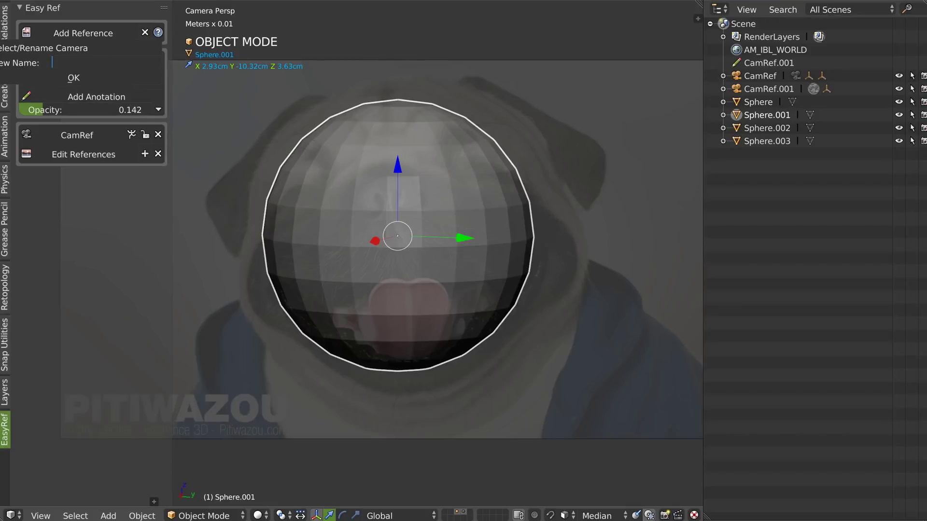
type("Dog")
left_click(67, 78)
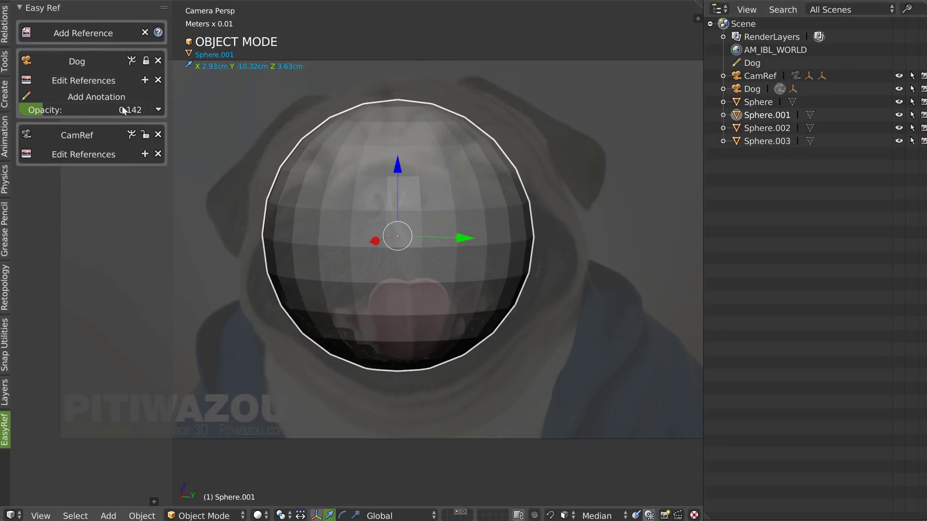
Step: Add the blue Smurf image as a second Dog reference, scale it to 0.69 and place it in the view's upper-right corner
left_click(145, 81)
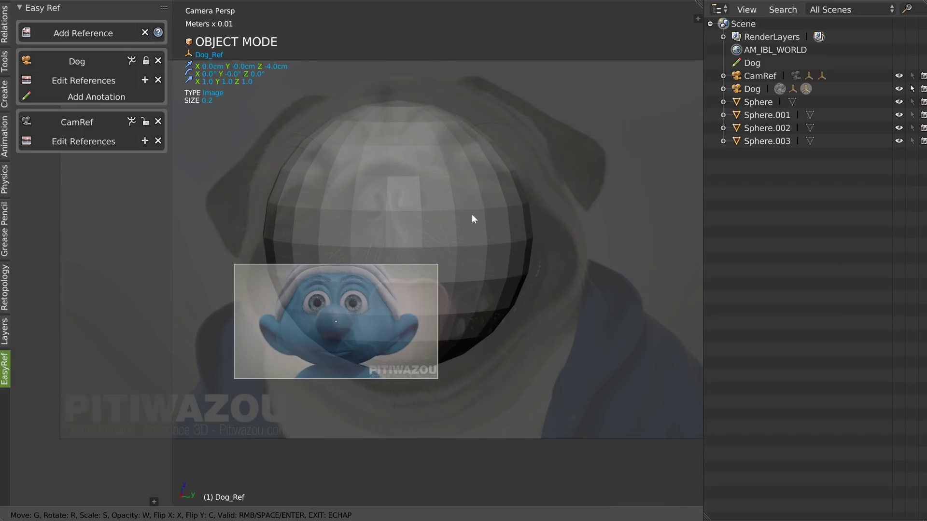
key("g")
left_click(623, 77)
key("s")
left_click(633, 109)
key("g")
left_click(623, 91)
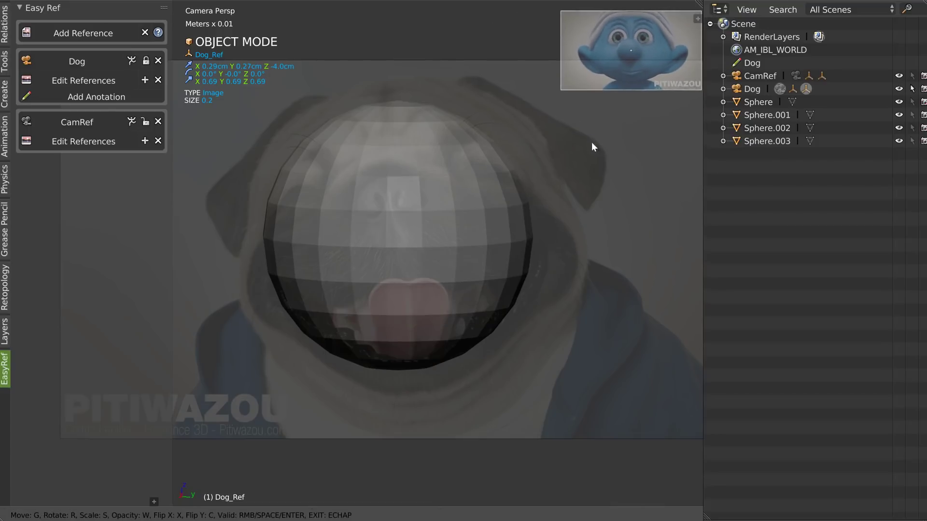
right_click(612, 111)
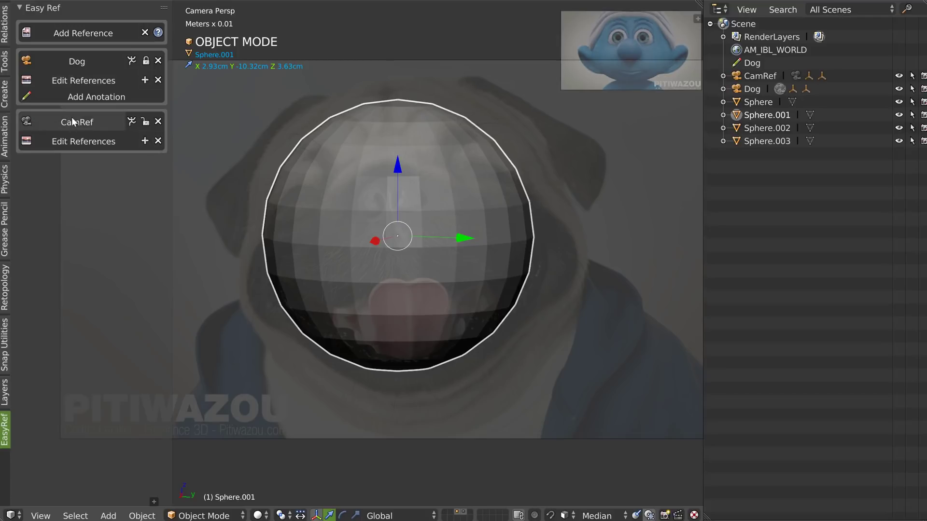
Step: Add a new reference camera using blender_materials.jpg and frame the three spheres in its view
left_click(72, 30)
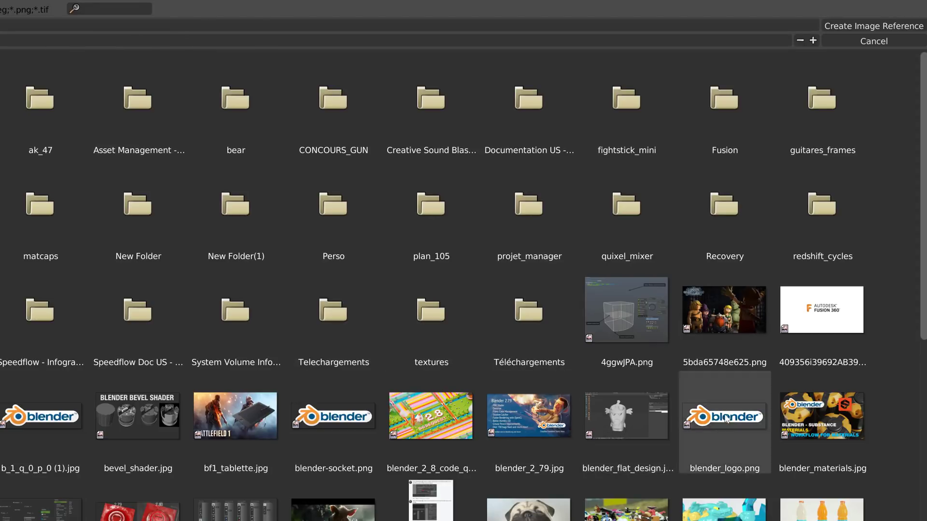
double_click(816, 411)
scroll(564, 242, "down", 3)
middle_click_drag(467, 248, 193, 252, "shift")
scroll(335, 319, "down", 3)
middle_click_drag(598, 252, 455, 221, "shift")
middle_click_drag(373, 284, 416, 165, "shift")
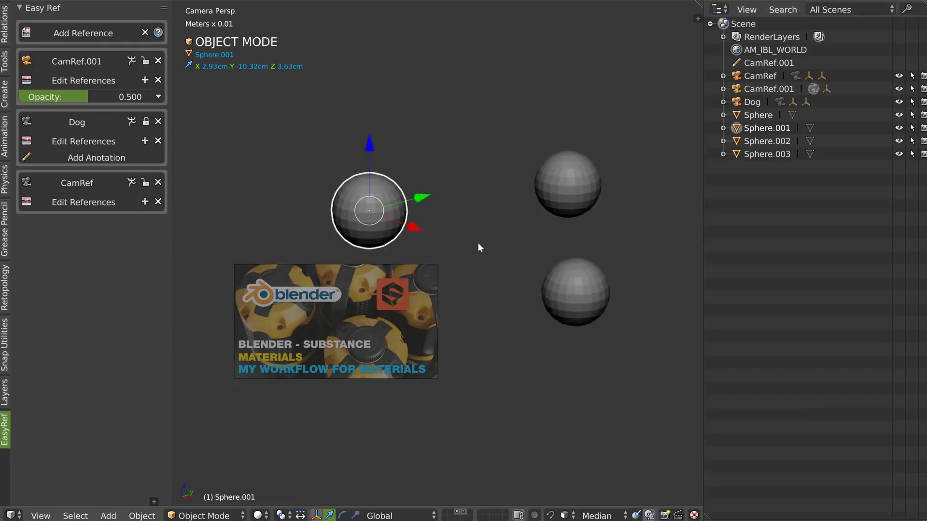
Step: Move the Blender materials reference image to the lower-left corner of the CamRef.001 view
left_click(92, 79)
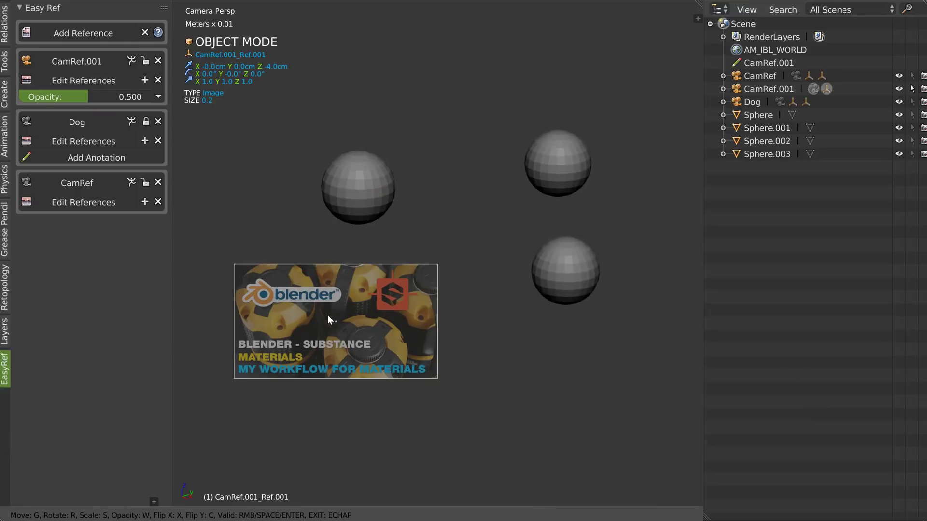
key("g")
left_click(279, 421)
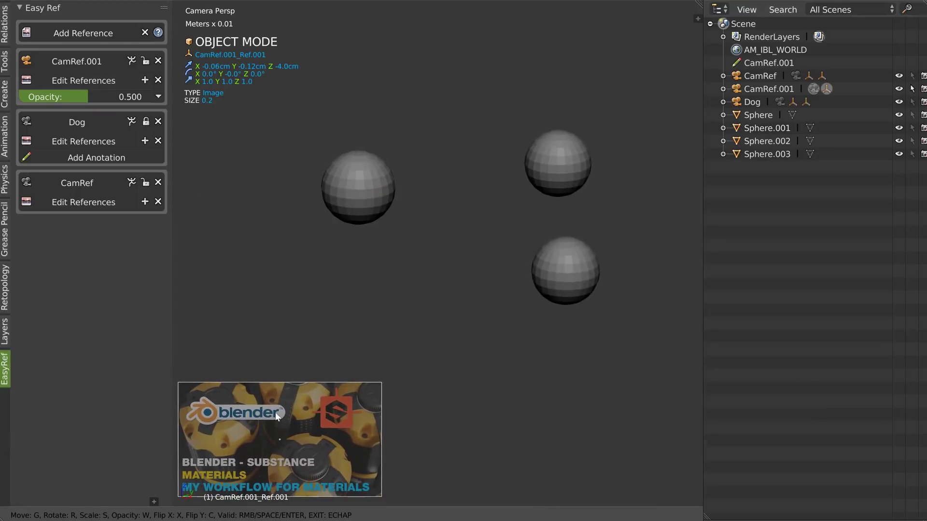
right_click(361, 397)
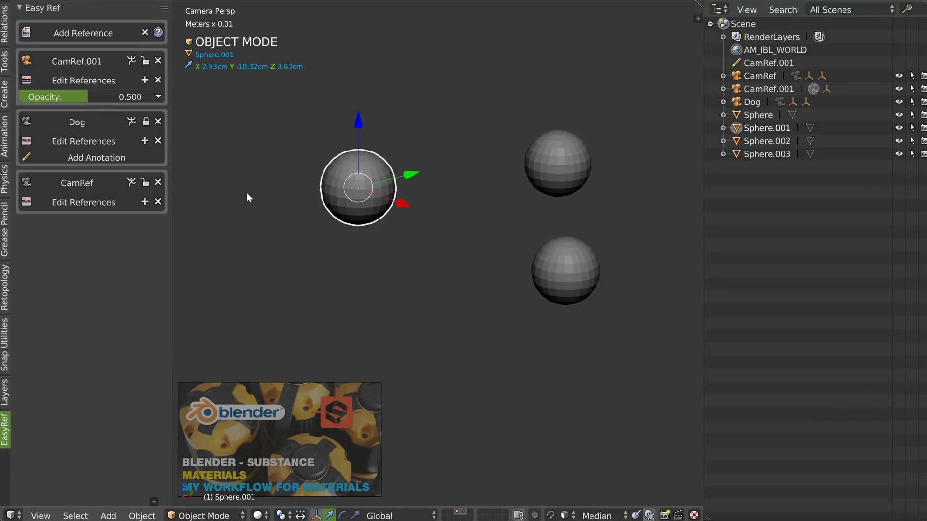
Step: Lower the CamRef.001 reference opacity to 0.363 and replace its image with blender_2_79.jpg and finally the pug picture
mouse_move(75, 97)
left_mouse_down()
mouse_move(46, 96)
mouse_move(97, 96)
mouse_move(46, 97)
mouse_move(81, 97)
left_mouse_up()
left_click(158, 96)
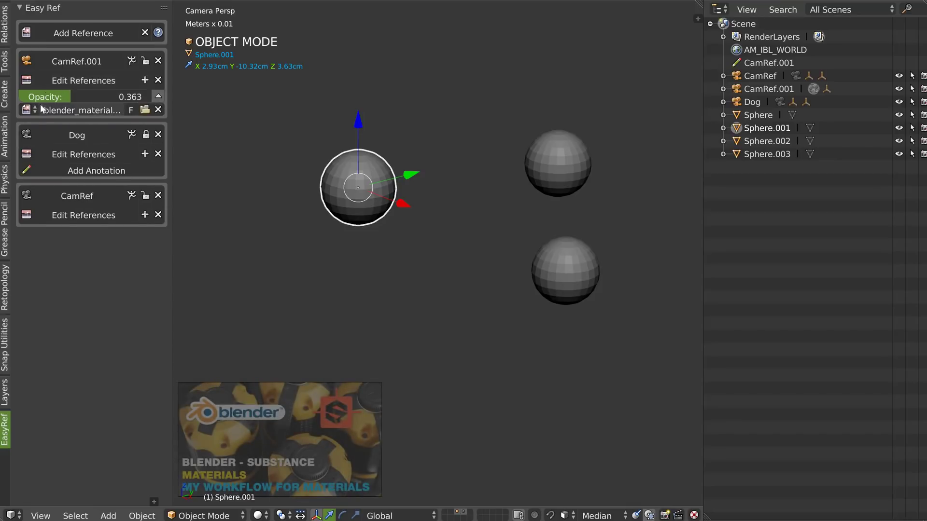
left_click(27, 110)
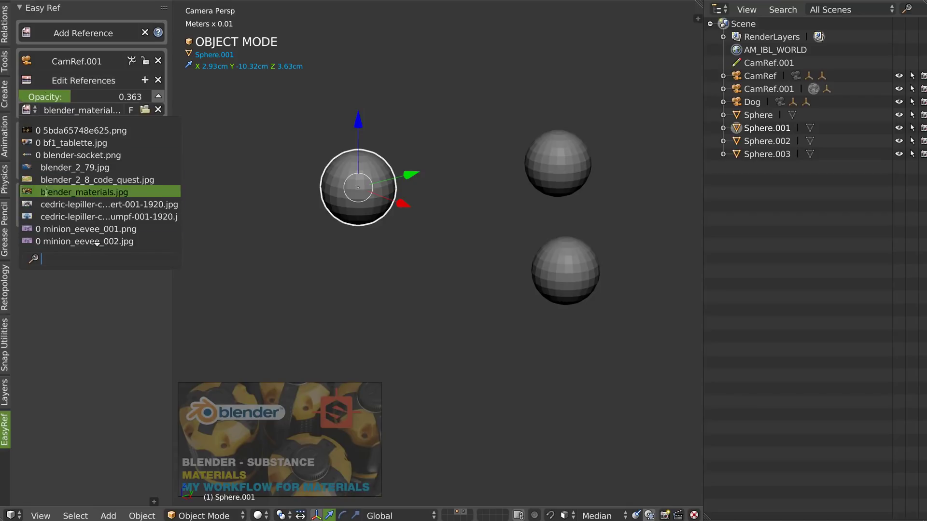
left_click(49, 168)
left_click(26, 110)
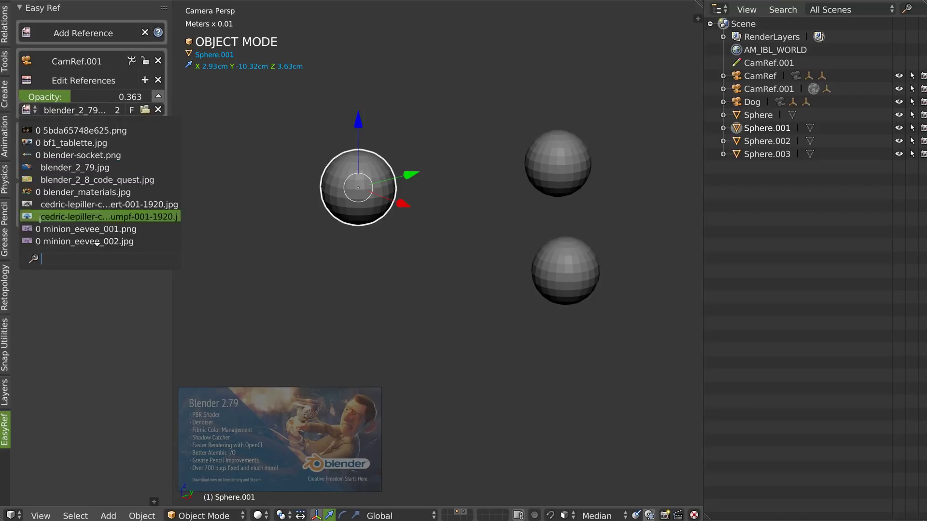
left_click(54, 202)
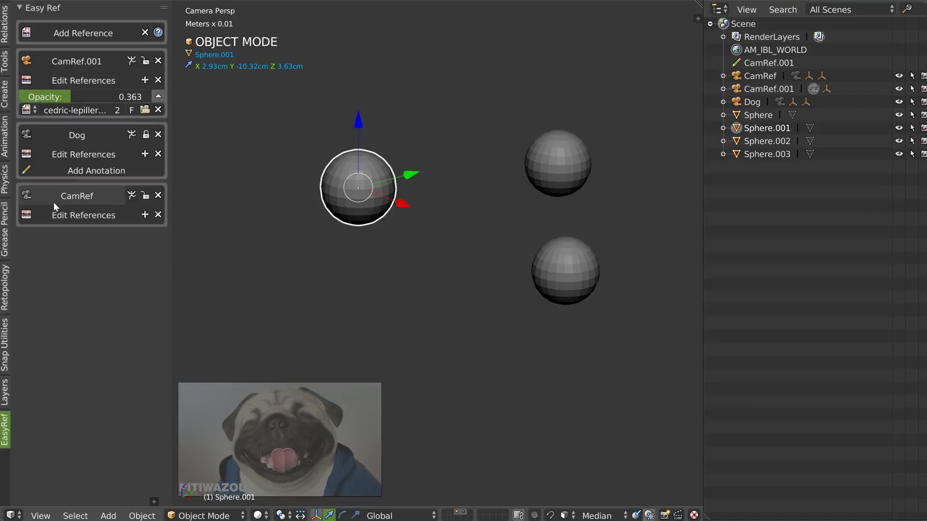
left_click(158, 96)
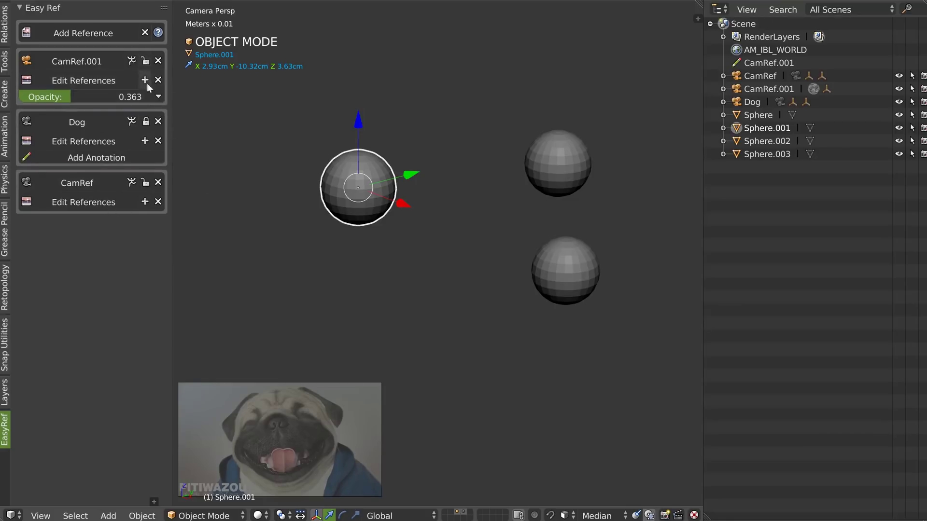
Step: Lock the CamRef.001 camera and draw black annotation arrows and scribbles pointing at the three spheres
left_click(145, 62)
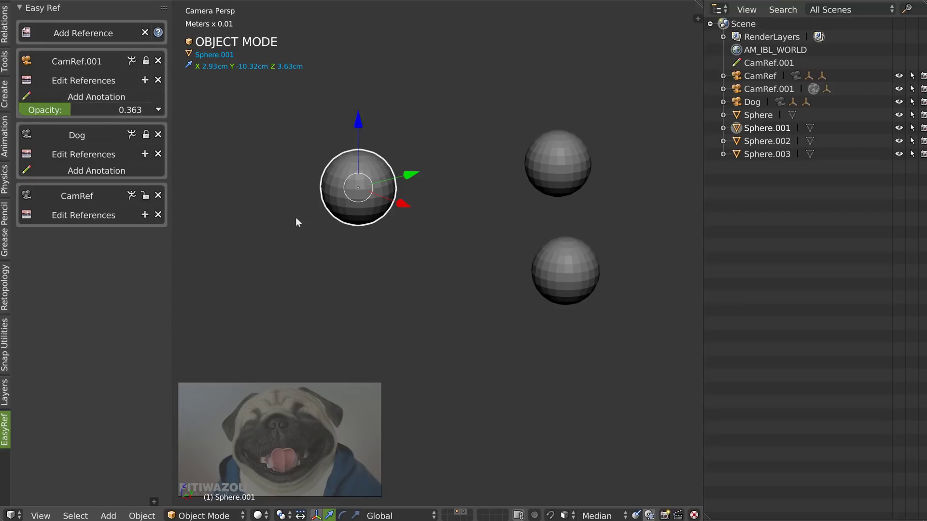
left_click_drag(268, 248, 311, 219)
mouse_move(300, 211)
left_mouse_down()
mouse_move(330, 212)
mouse_move(309, 215)
left_mouse_up()
mouse_move(430, 92)
left_mouse_down()
mouse_move(447, 104)
mouse_move(492, 104)
left_mouse_up()
mouse_move(421, 118)
left_mouse_down()
mouse_move(387, 144)
mouse_move(401, 156)
left_mouse_up()
mouse_move(490, 154)
left_mouse_down()
mouse_move(515, 163)
mouse_move(521, 155)
left_mouse_up()
left_click_drag(547, 248, 575, 223)
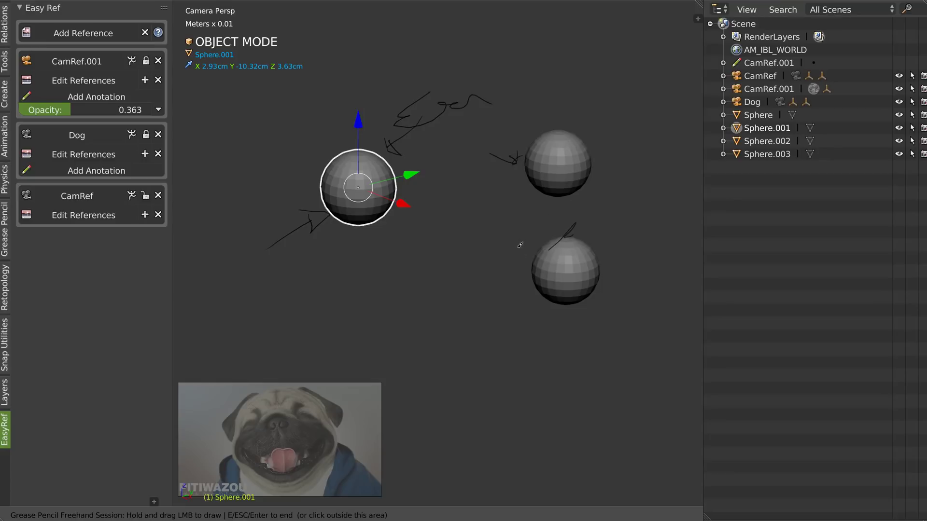
key("Escape")
Step: Add a second colour to the Grease Pencil palette and set its stroke to red
key("n")
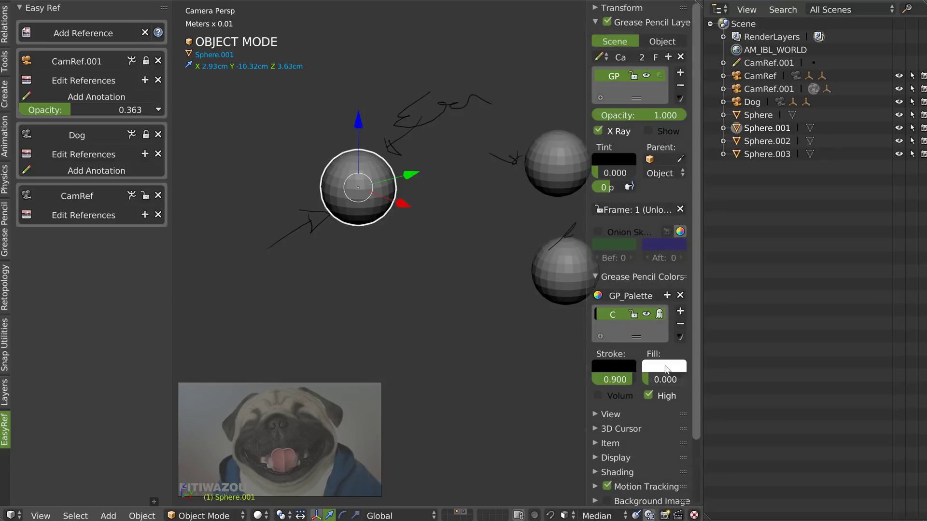
left_click(679, 311)
left_click(613, 418)
left_click_drag(681, 336, 720, 336)
left_click_drag(616, 258, 593, 230)
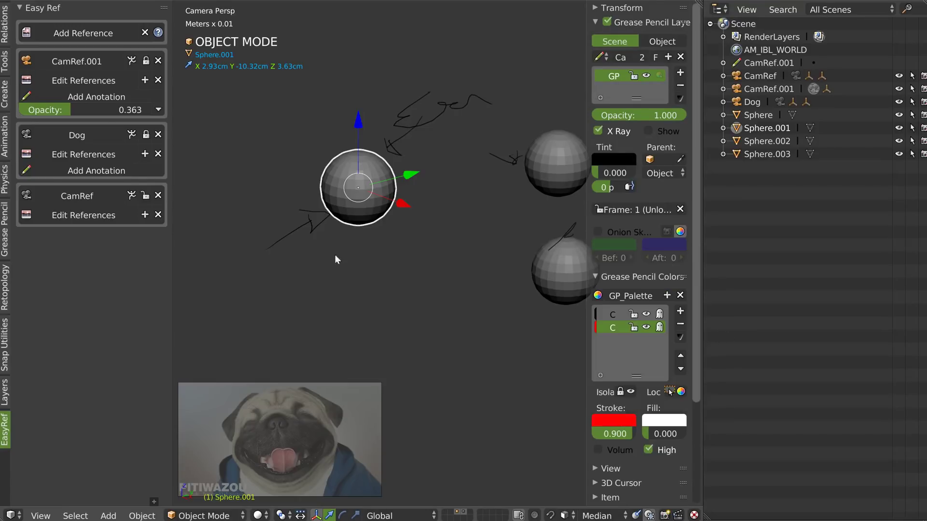
Step: Draw two red freehand annotation strokes, one beside the selected sphere and one beside the other two spheres
key("d")
left_click_drag(398, 258, 442, 189)
mouse_move(534, 197)
left_mouse_down()
mouse_move(507, 228)
mouse_move(522, 330)
left_mouse_up()
key("Escape")
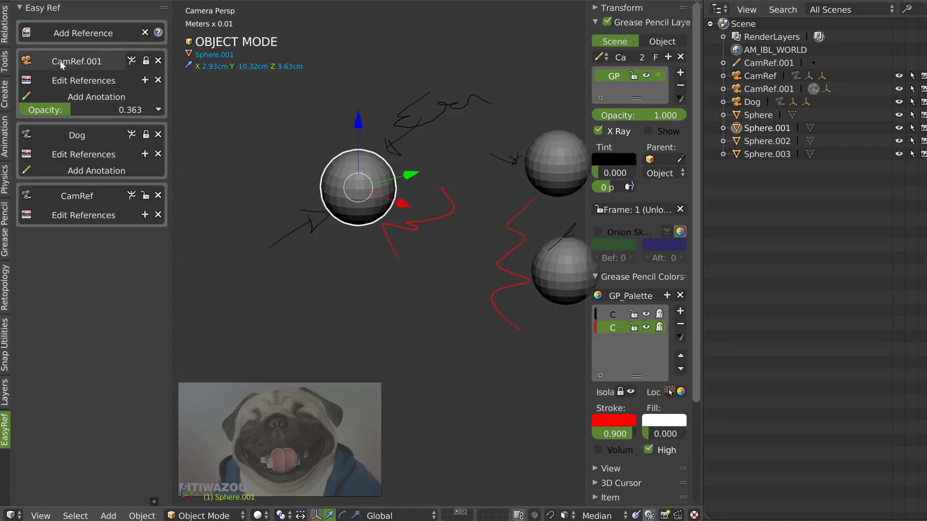
Step: Check the Dog and CamRef views for annotations and return to the CamRef.001 view
left_click(71, 135)
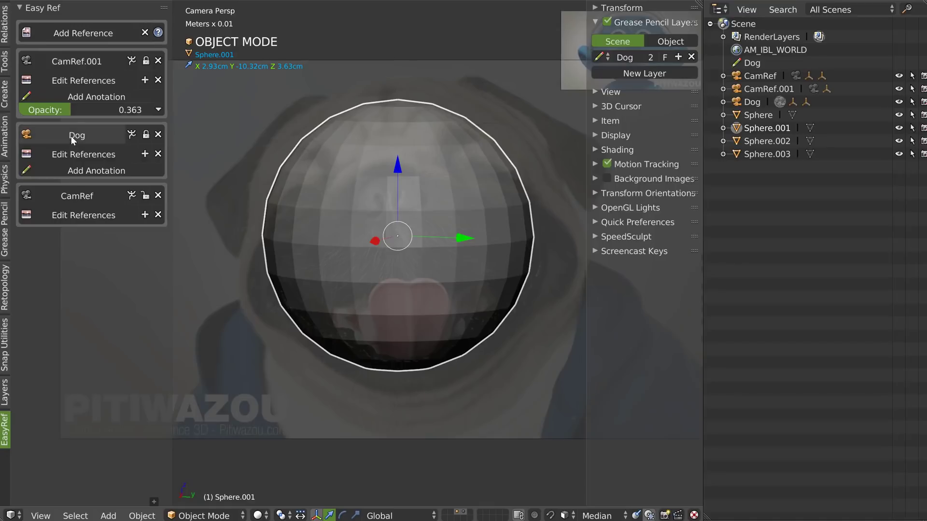
left_click(82, 197)
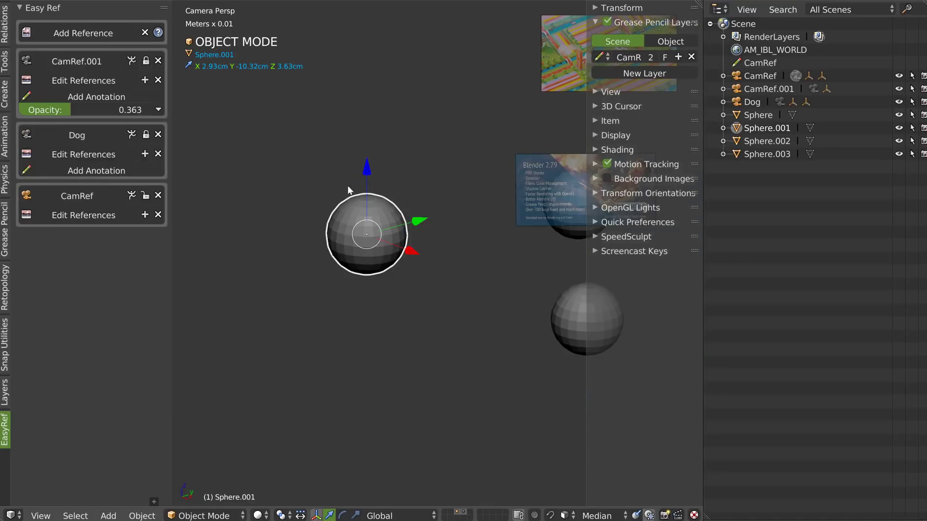
left_click(85, 58)
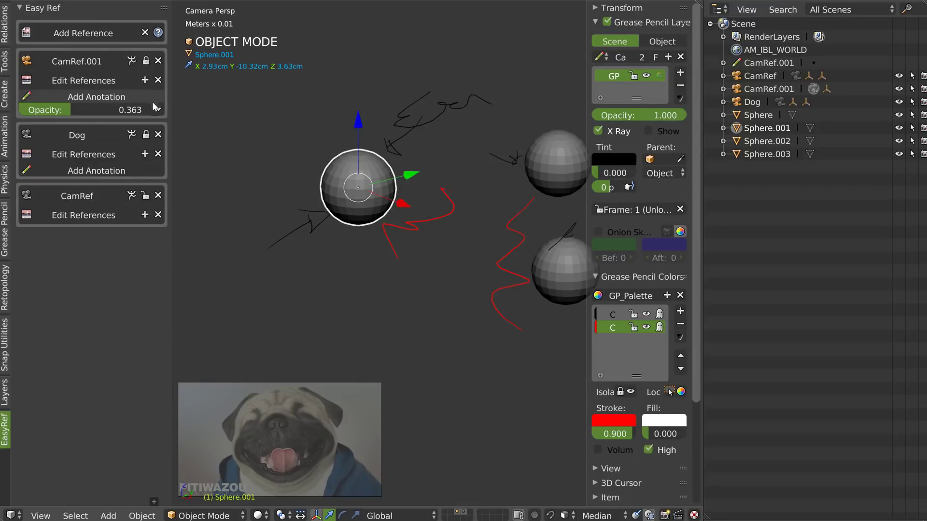
Step: Delete the CamRef.001 annotation layer, start a new annotation and draw one red and one black stroke around the selected sphere
left_click(681, 88)
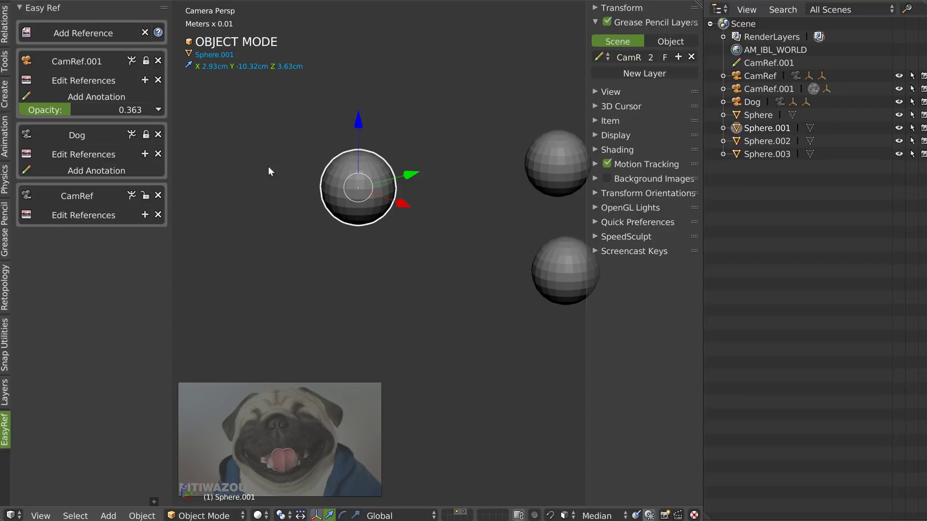
left_click(117, 97)
key("d")
mouse_move(377, 144)
left_mouse_down()
mouse_move(440, 139)
mouse_move(400, 211)
left_mouse_up()
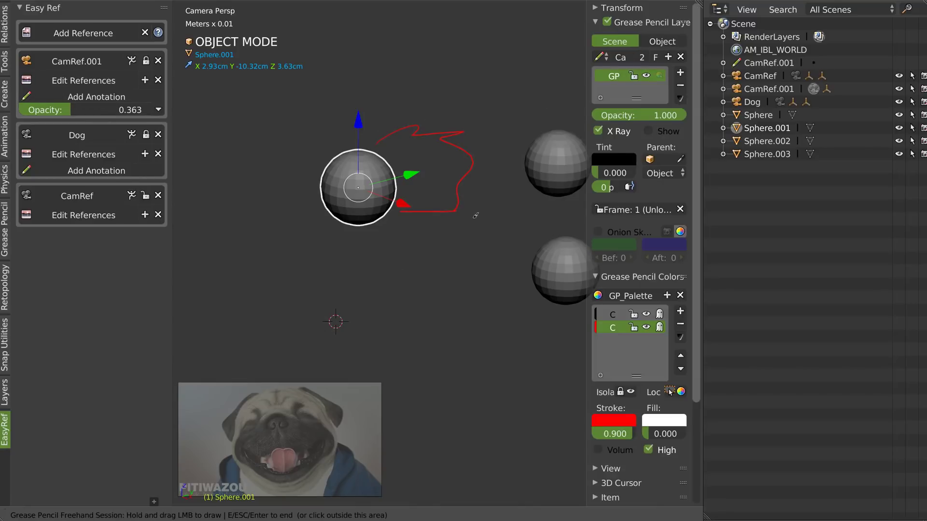
left_click(612, 315)
mouse_move(276, 161)
left_mouse_down()
mouse_move(232, 207)
mouse_move(369, 242)
left_mouse_up()
key("Escape")
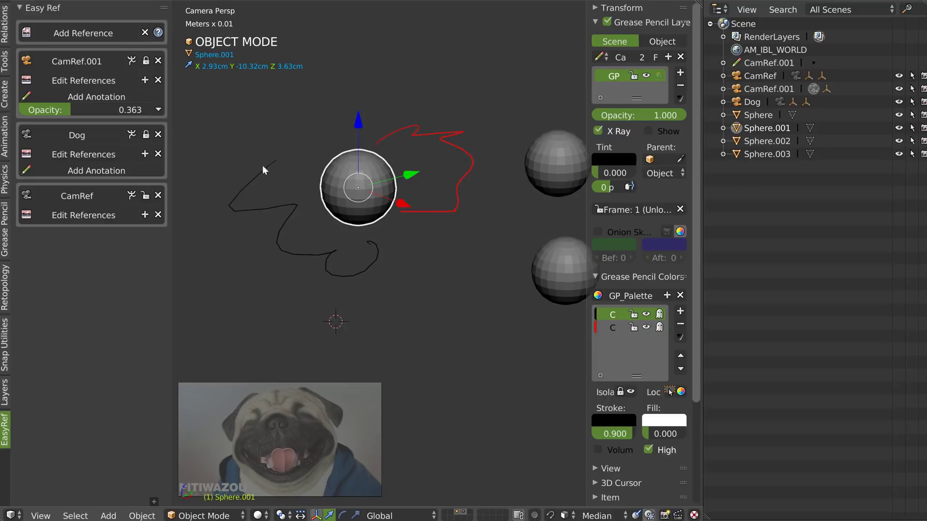
Step: Orbit out of the camera view, return to CamRef.001 and switch to the Dog camera view
mouse_move(340, 172)
middle_mouse_down()
mouse_move(352, 185)
mouse_move(266, 182)
mouse_move(471, 187)
mouse_move(364, 180)
mouse_move(330, 124)
middle_mouse_up()
left_click(68, 60)
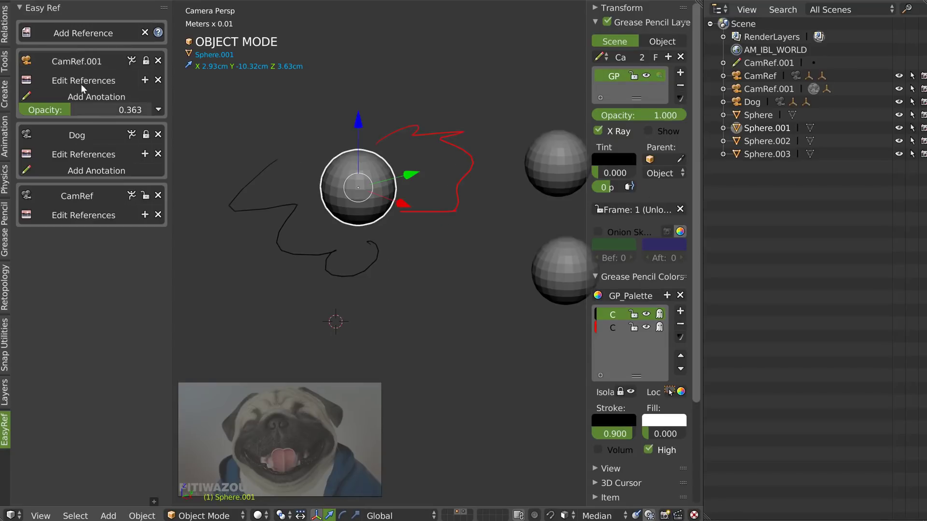
left_click(74, 134)
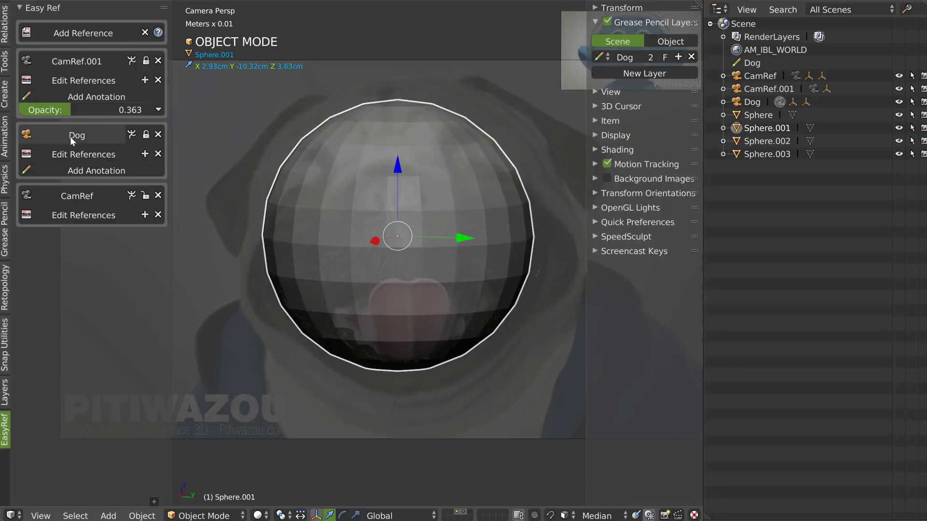
Step: Annotate the Dog view with two green strokes along the top of the pug's head and a red stroke beneath its face
left_click(78, 170)
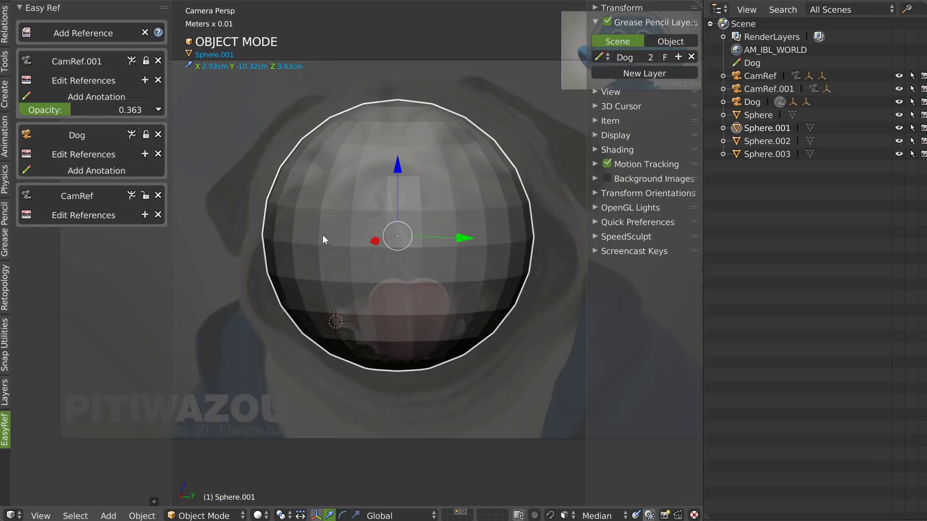
mouse_move(450, 89)
left_mouse_down()
mouse_move(509, 97)
mouse_move(562, 137)
left_mouse_up()
mouse_move(303, 92)
left_mouse_down()
mouse_move(250, 136)
mouse_move(210, 188)
left_mouse_up()
left_click(612, 327)
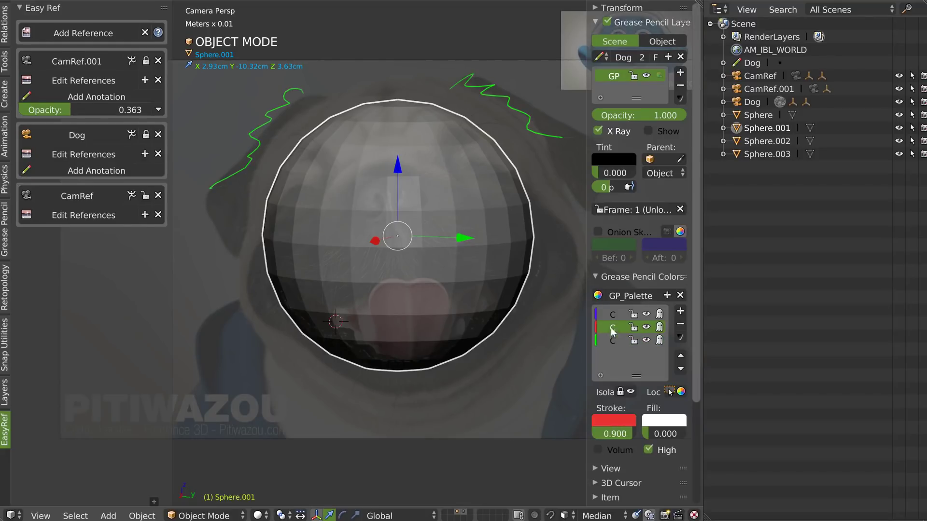
mouse_move(237, 278)
left_mouse_down()
mouse_move(318, 395)
mouse_move(545, 321)
left_mouse_up()
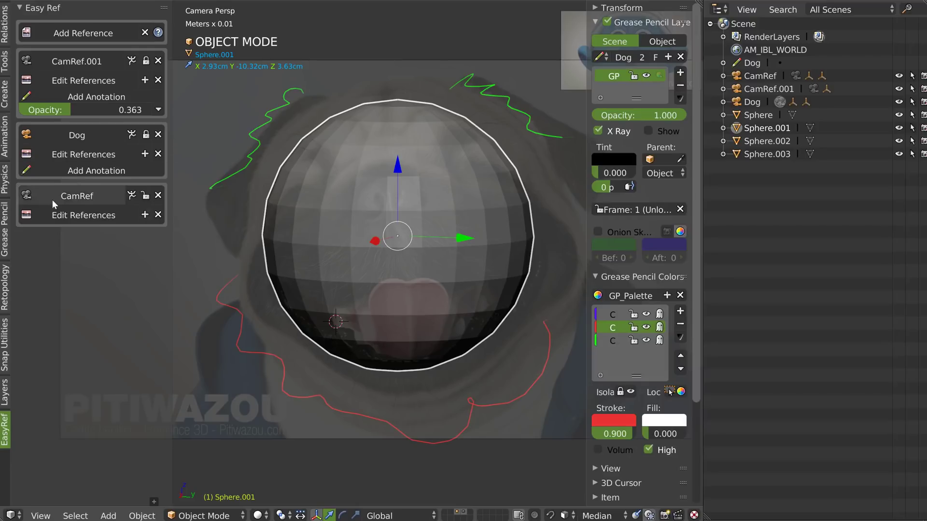
Step: Switch to the CamRef camera, orbit around its spheres and return to the CamRef.001 view
left_click(85, 197)
middle_click_drag(459, 194, 375, 208)
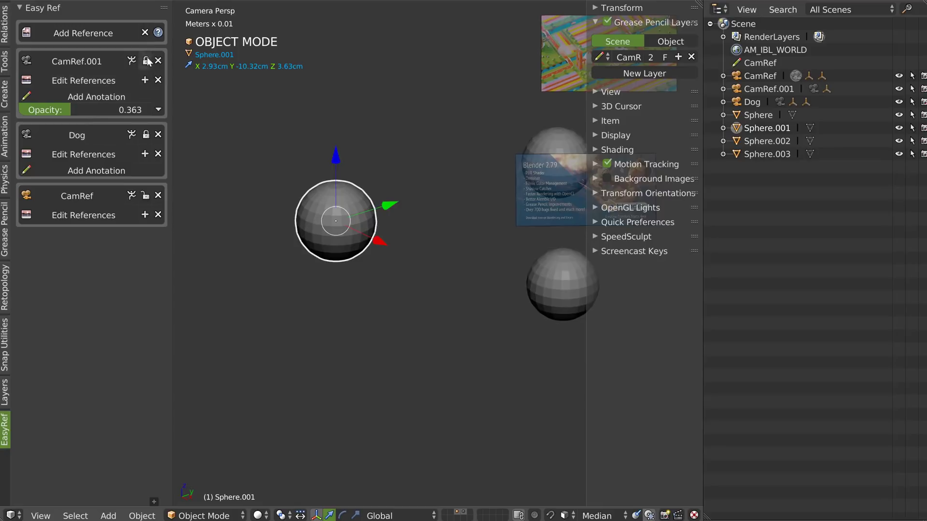
left_click(92, 62)
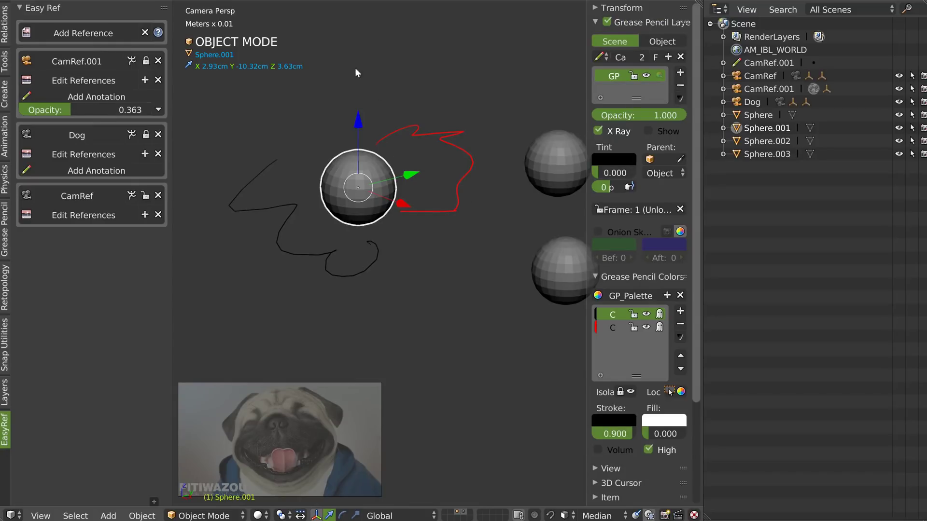
Step: Unlock the CamRef.001 camera to reframe the spheres, delete its annotation layer and lock the camera again
left_click(146, 61)
mouse_move(373, 239)
middle_mouse_down()
mouse_move(361, 236)
mouse_move(403, 230)
mouse_move(372, 226)
middle_mouse_up()
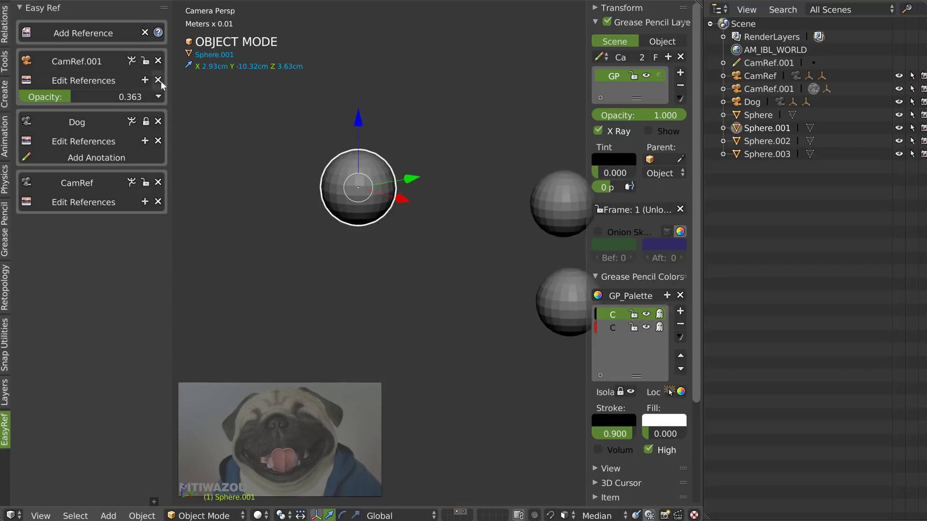
left_click(680, 85)
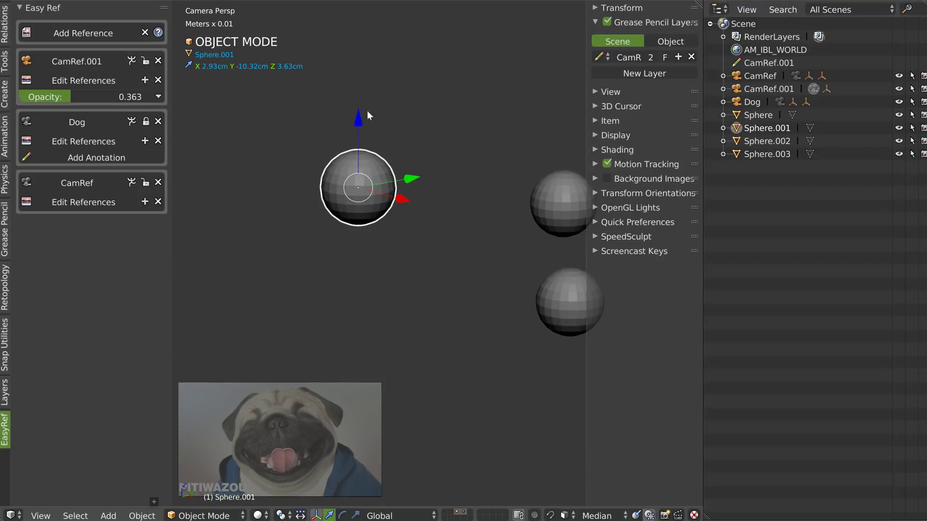
left_click(146, 61)
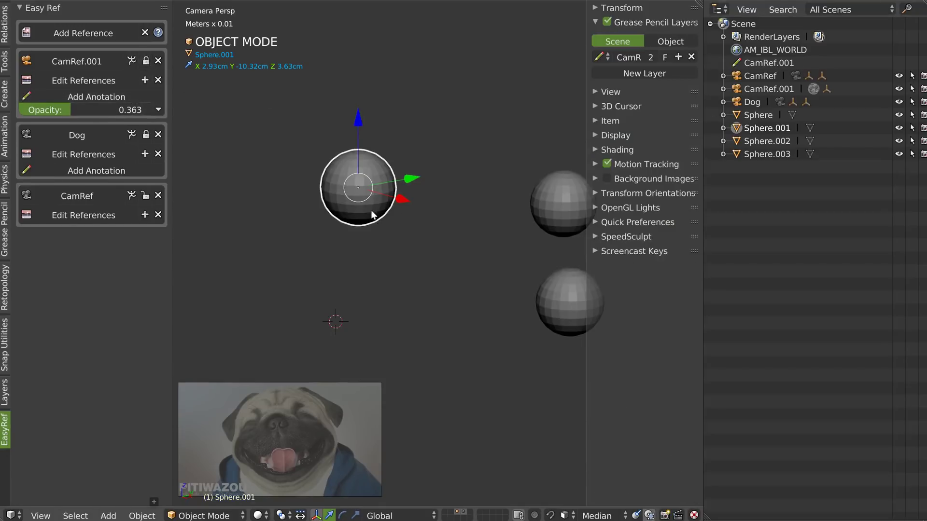
Step: Draw two freehand black annotation strokes around the selected sphere in the CamRef.001 view
left_click_drag(396, 145, 354, 243)
left_click_drag(308, 191, 367, 278)
key("Escape")
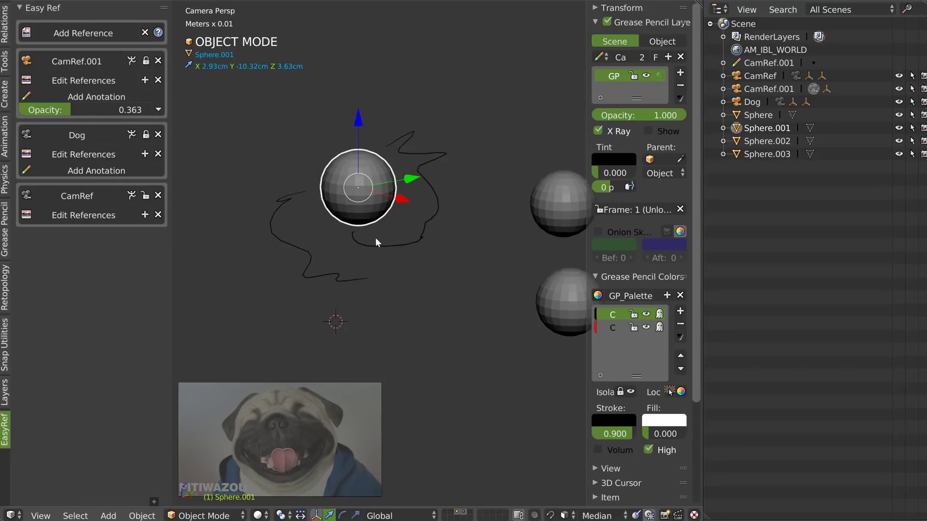
Step: Compare the annotations in the Dog, CamRef.001 and CamRef views, ending in CamRef.001
left_click(75, 135)
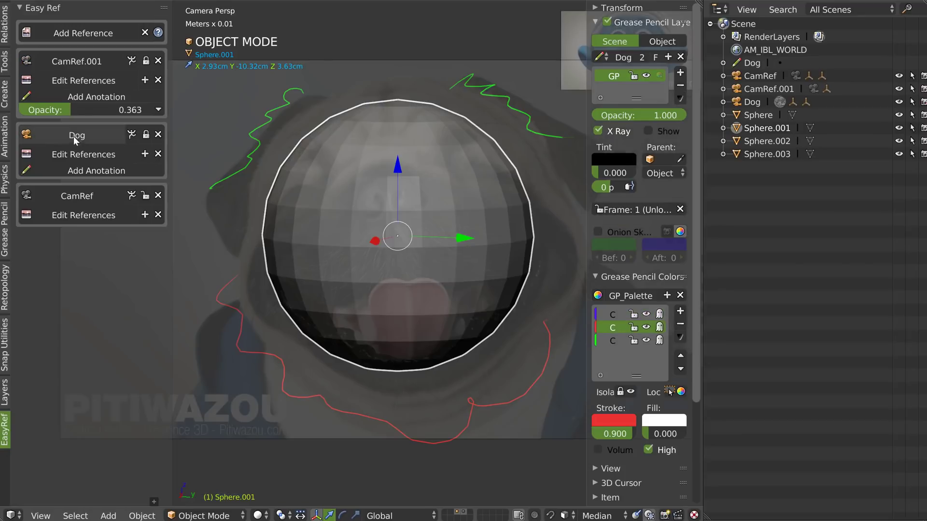
left_click(73, 64)
left_click(78, 196)
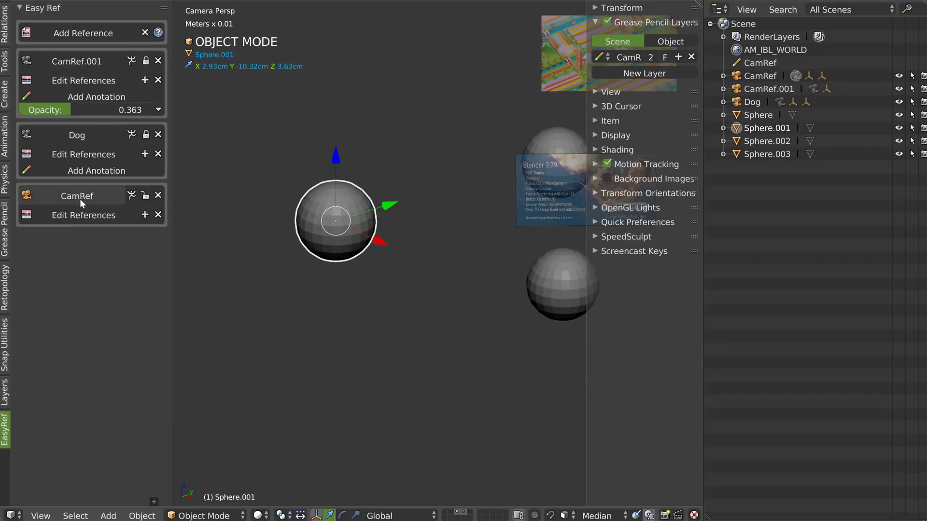
middle_click_drag(420, 215, 353, 226, "shift")
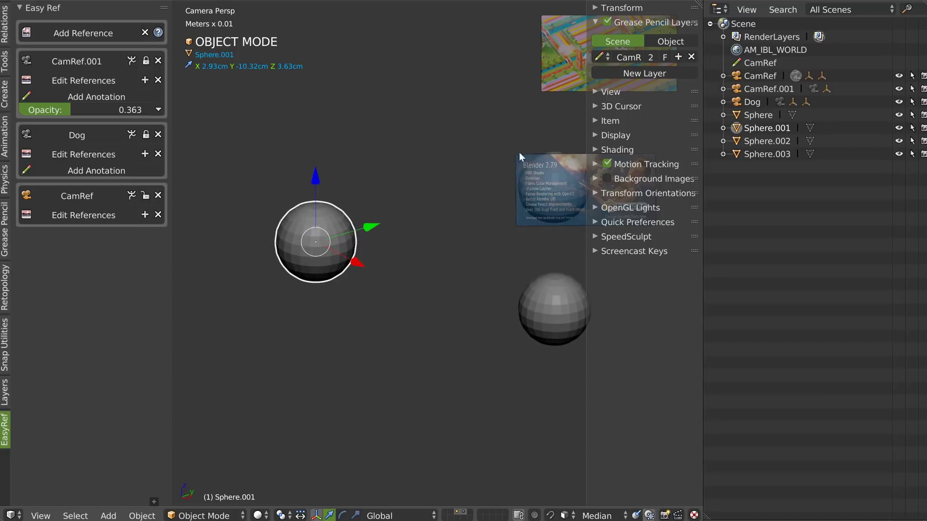
left_click(86, 61)
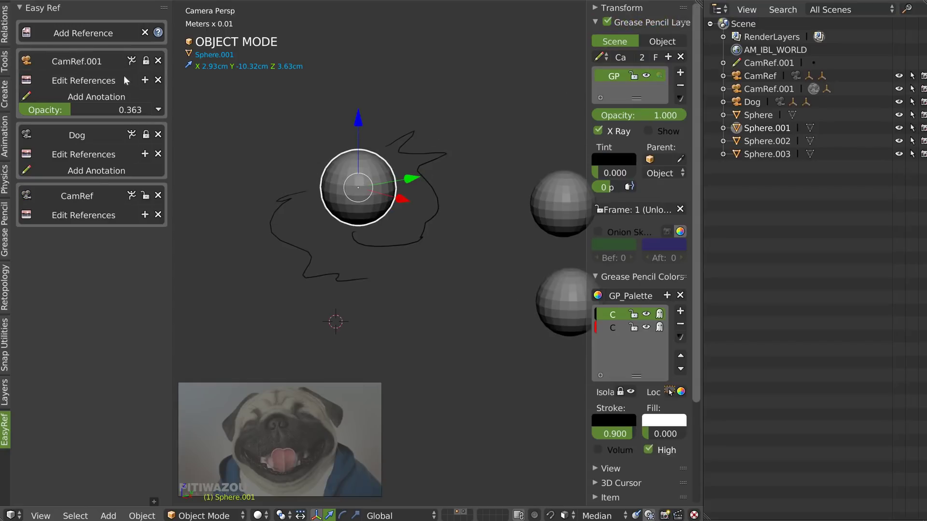
Step: Sketch black strokes above and on the selected sphere, and delete the CamRef.001 annotation layer
mouse_move(328, 165)
left_mouse_down()
mouse_move(383, 133)
mouse_move(385, 159)
left_mouse_up()
mouse_move(374, 103)
left_mouse_down()
mouse_move(385, 105)
mouse_move(368, 72)
left_mouse_up()
left_click_drag(351, 76, 300, 124)
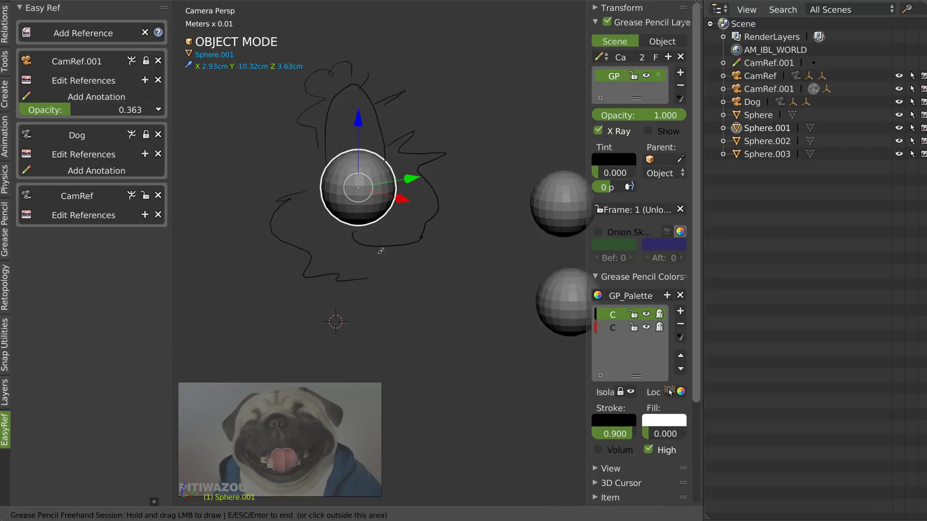
left_click_drag(327, 214, 374, 215)
left_click(684, 83)
left_click(680, 86)
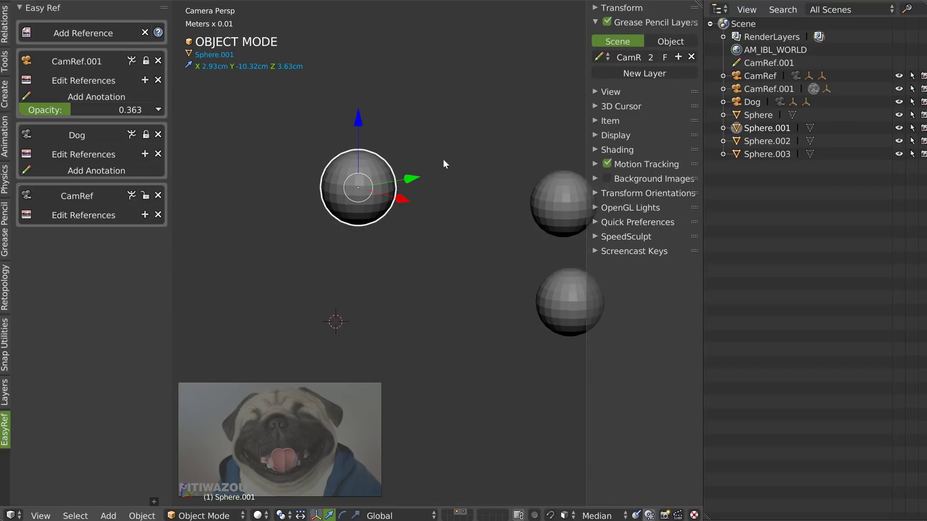
Step: Annotate the CamRef.001 view with a black cartoon figure around the selected sphere, adding legs, arms, a head with a face, ears and hair
key("d")
mouse_move(390, 216)
left_mouse_down()
mouse_move(429, 227)
mouse_move(396, 204)
left_mouse_up()
left_click_drag(340, 222, 328, 212)
left_click_drag(328, 165, 321, 181)
left_click_drag(387, 158, 394, 169)
mouse_move(337, 156)
left_mouse_down()
mouse_move(331, 97)
mouse_move(376, 148)
left_mouse_up()
left_click_drag(336, 124, 372, 117)
mouse_move(339, 141)
left_mouse_down()
mouse_move(374, 134)
mouse_move(395, 111)
left_mouse_up()
mouse_move(318, 116)
left_mouse_down()
mouse_move(304, 127)
mouse_move(328, 124)
left_mouse_up()
mouse_move(322, 106)
left_mouse_down()
mouse_move(315, 71)
mouse_move(388, 70)
mouse_move(399, 86)
left_mouse_up()
key("Escape")
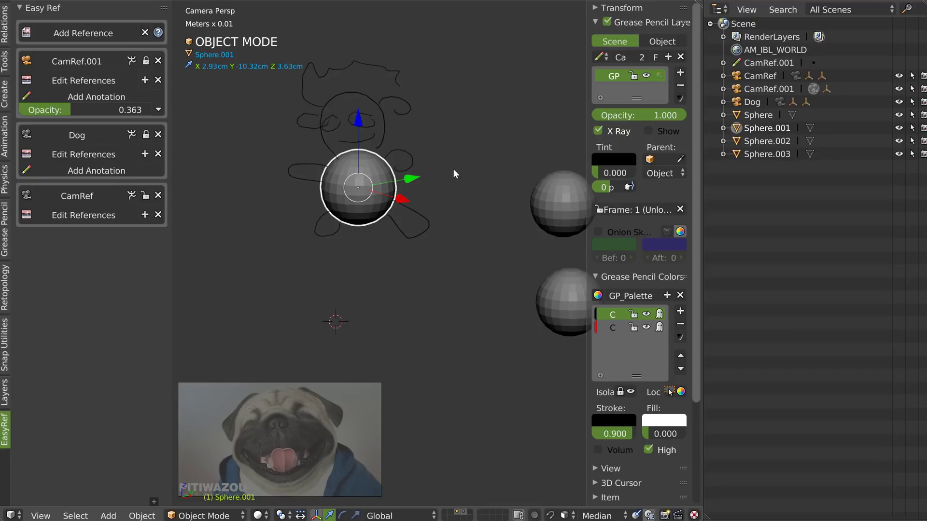
Step: Check the Dog annotation, return to CamRef.001 and orbit out of the camera to inspect the scene
left_click(77, 134)
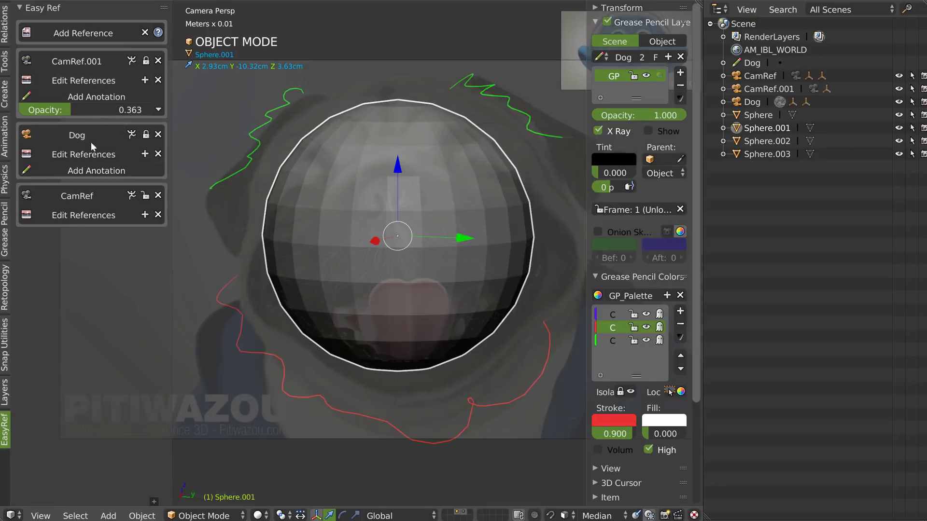
left_click(82, 61)
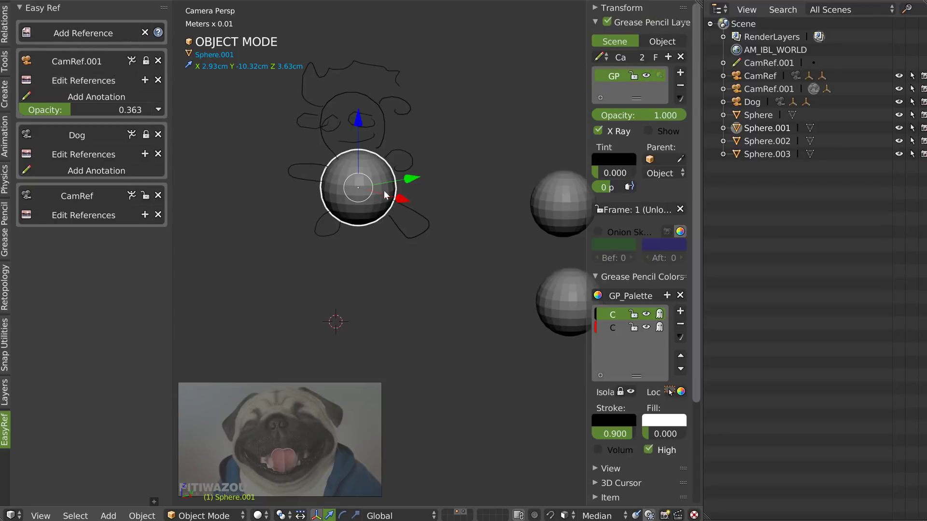
mouse_move(380, 215)
middle_mouse_down()
mouse_move(249, 206)
mouse_move(362, 232)
mouse_move(369, 254)
middle_mouse_up()
scroll(366, 219, "up", 3)
scroll(381, 233, "up", 2)
middle_click_drag(398, 219, 270, 224)
Step: Cycle through the CamRef, Dog and CamRef.001 cameras to compare their annotations, ending in CamRef
left_click(91, 203)
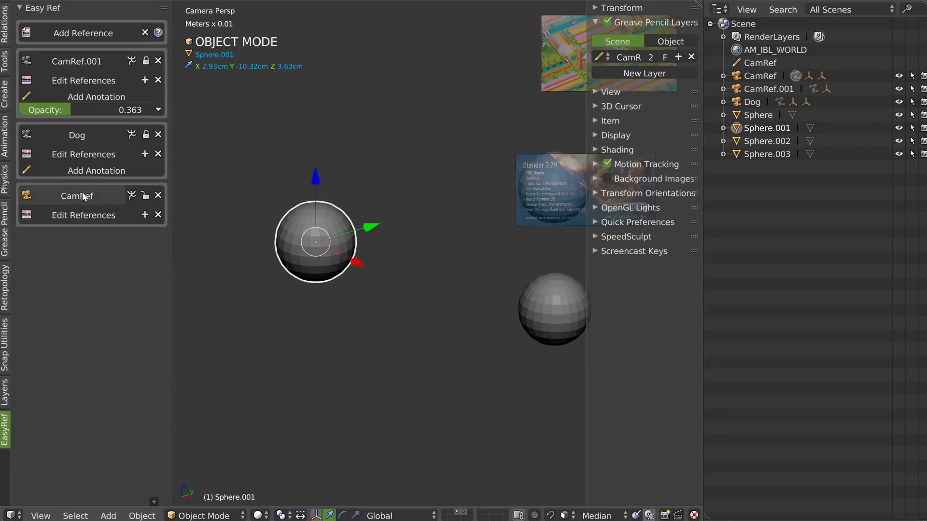
left_click(82, 132)
left_click(75, 64)
left_click(80, 136)
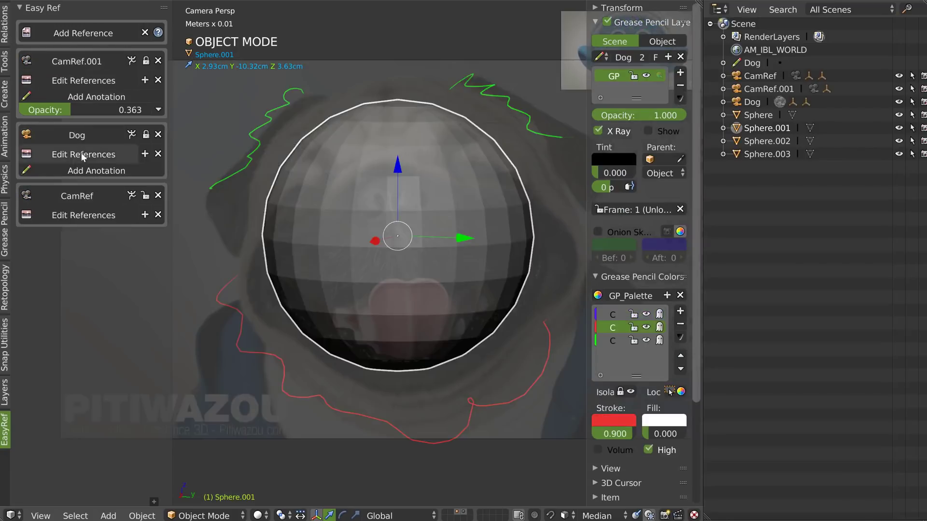
left_click(86, 194)
Step: Reframe the spheres in the unlocked CamRef view and hide the viewport's properties sidebar to uncover the two reference images
middle_click_drag(414, 189, 399, 204, "shift")
scroll(415, 203, "down", 2)
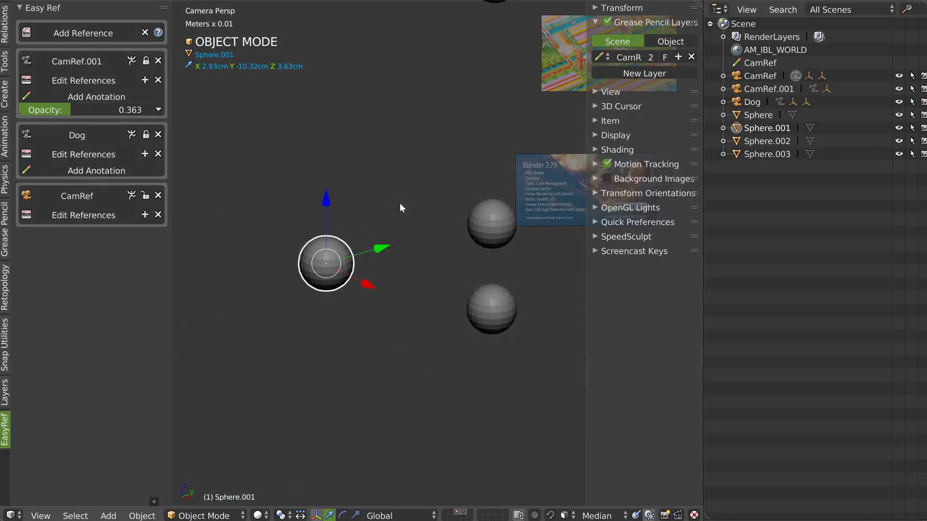
key("n")
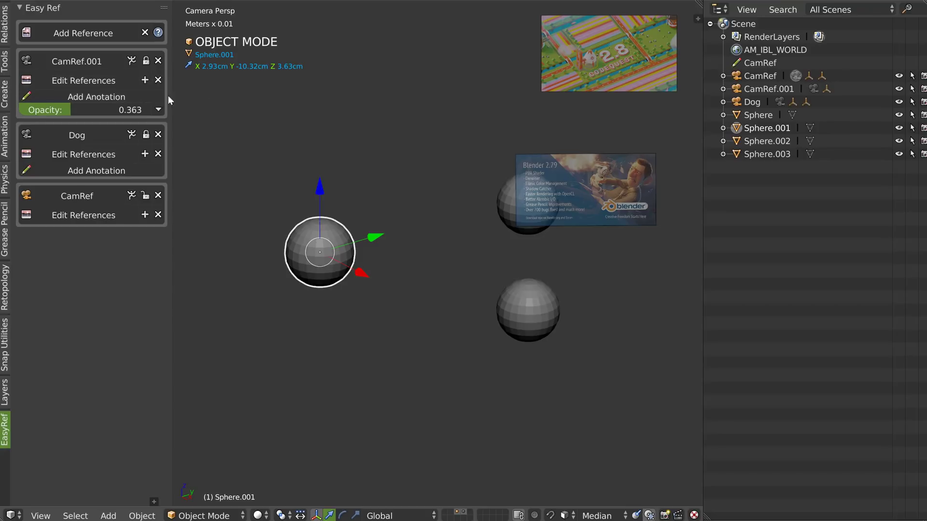
middle_click_drag(309, 218, 327, 205)
scroll(327, 205, "up", 1)
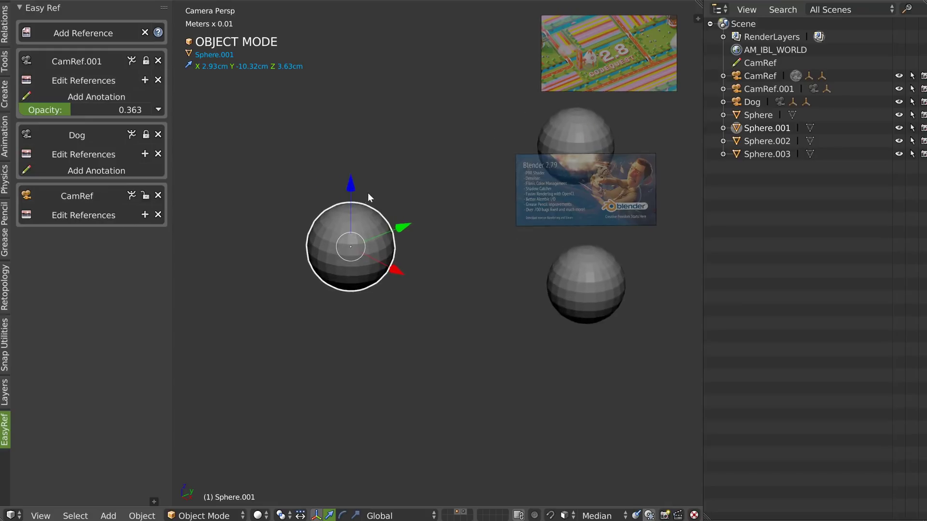